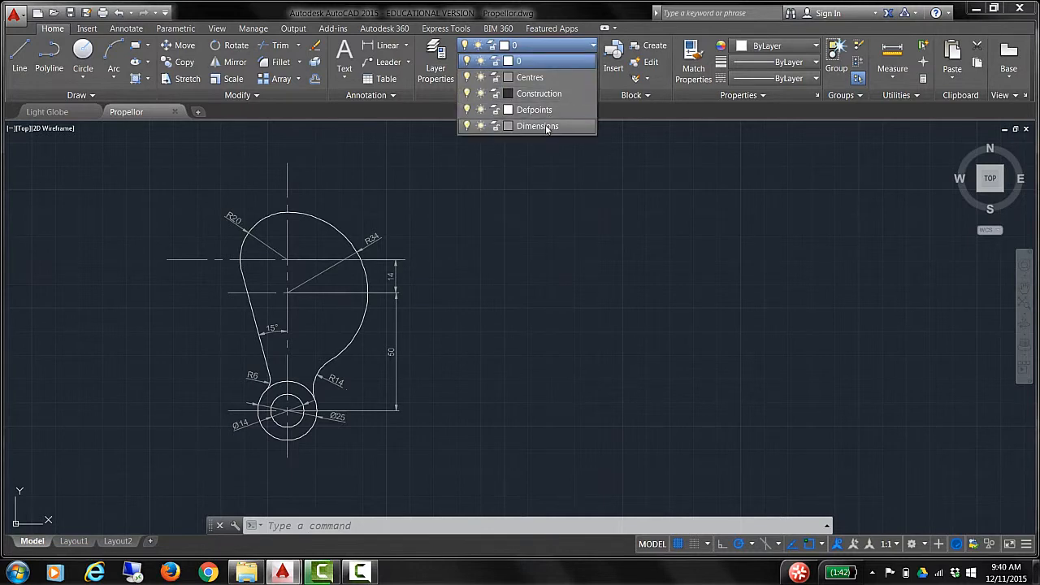
# - Make the Centres layer current and draw a horizontal centre line beside the existing propellor, level with its uppermost centre line
pyautogui.click(543, 78)
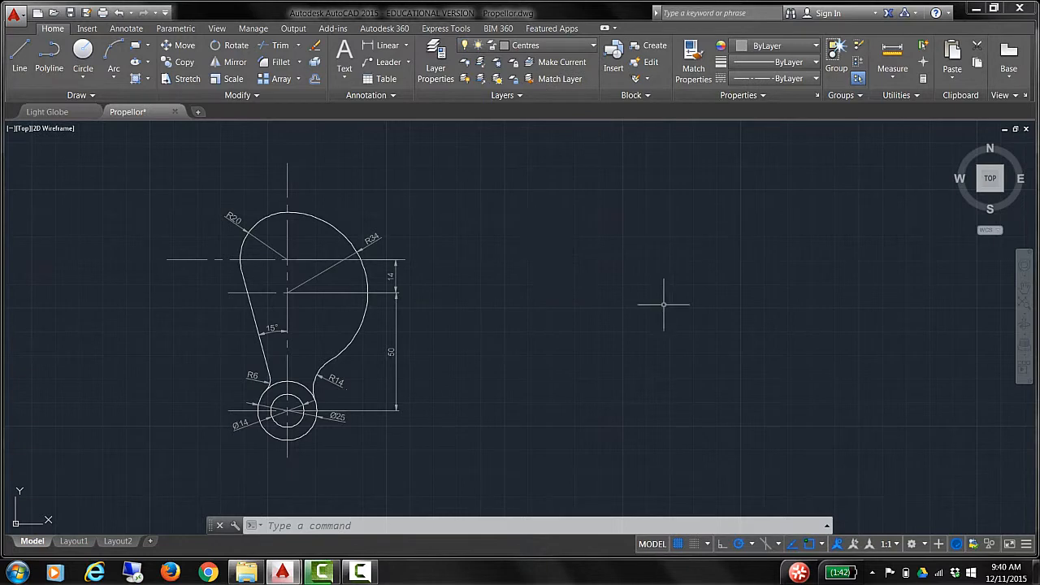
pyautogui.click(20, 57)
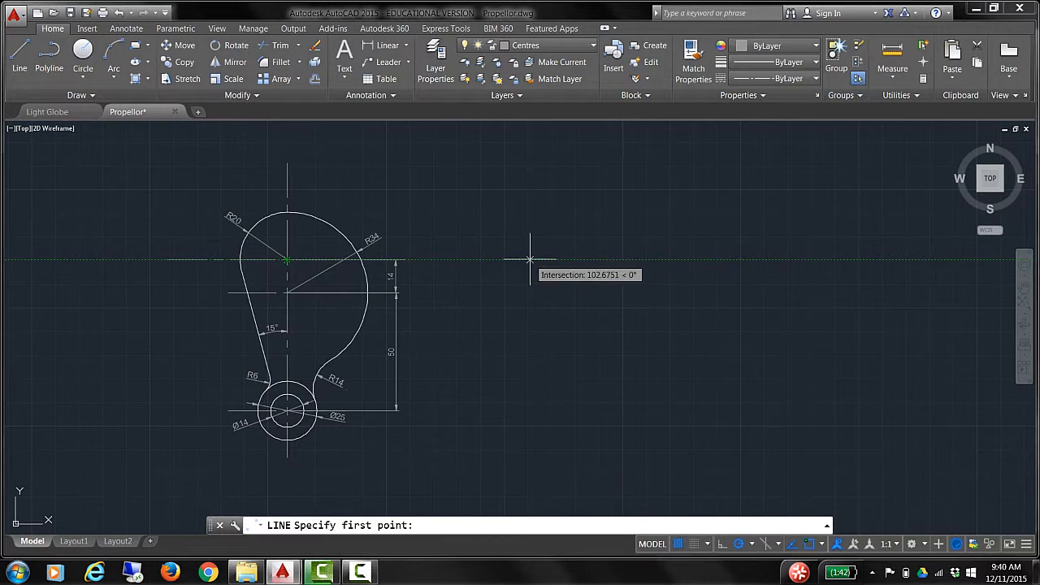
pyautogui.click(573, 259)
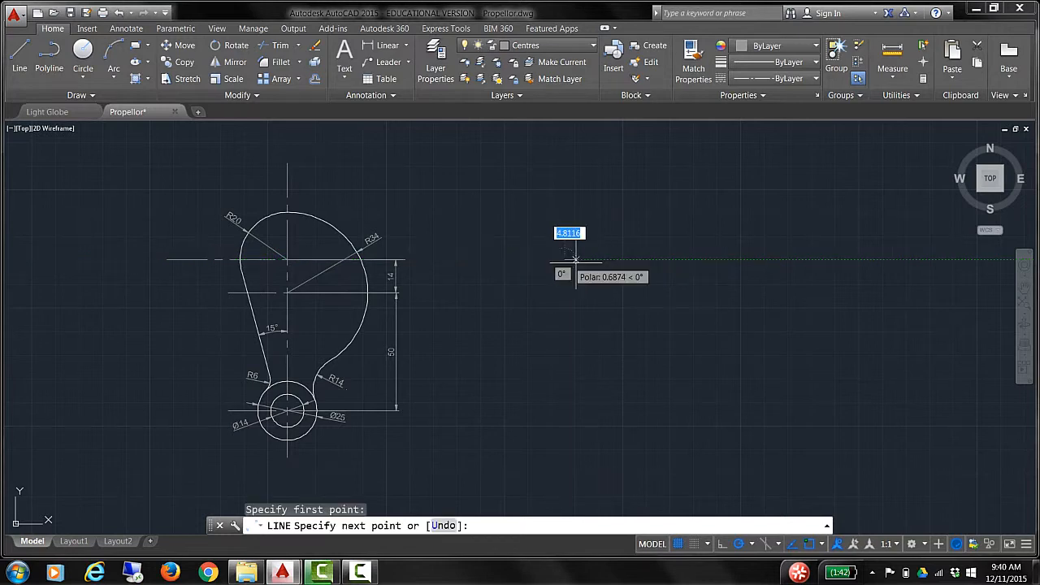
pyautogui.click(777, 259)
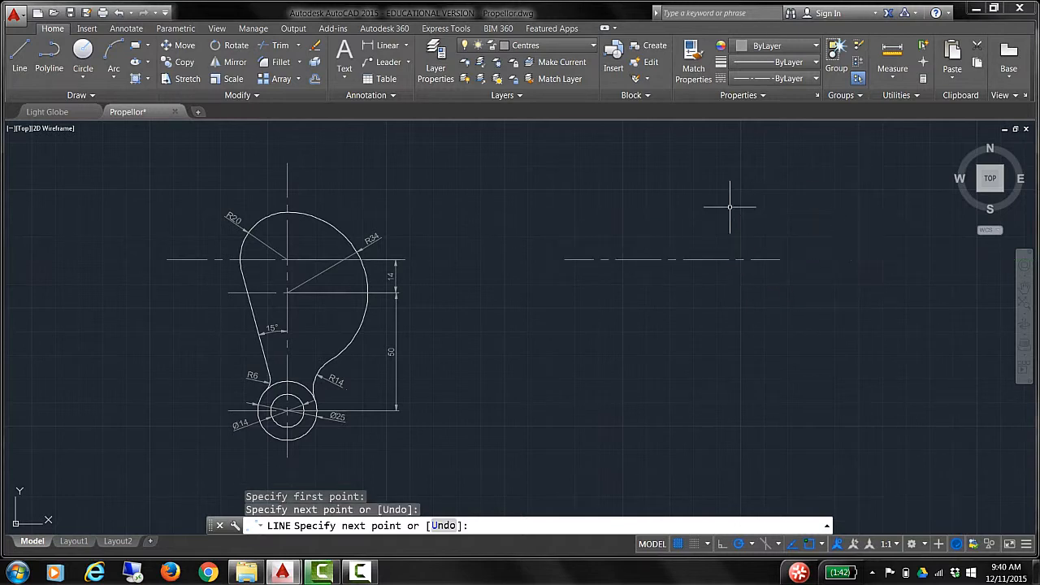
pyautogui.press('Return')
# - Draw a vertical centre line through the midpoint of the new horizontal centre line, extending well below it
pyautogui.press('Return')
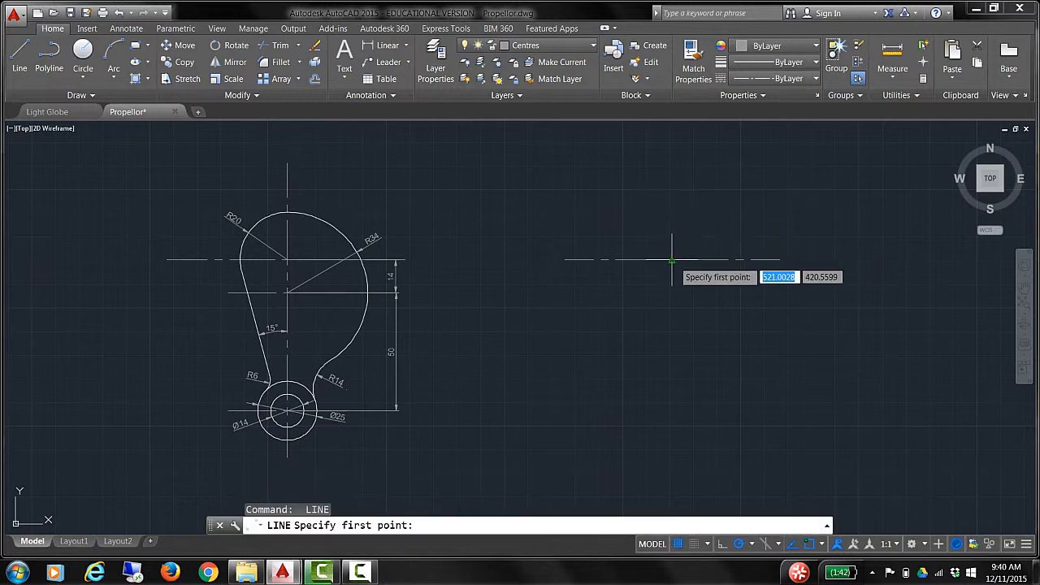
pyautogui.click(672, 176)
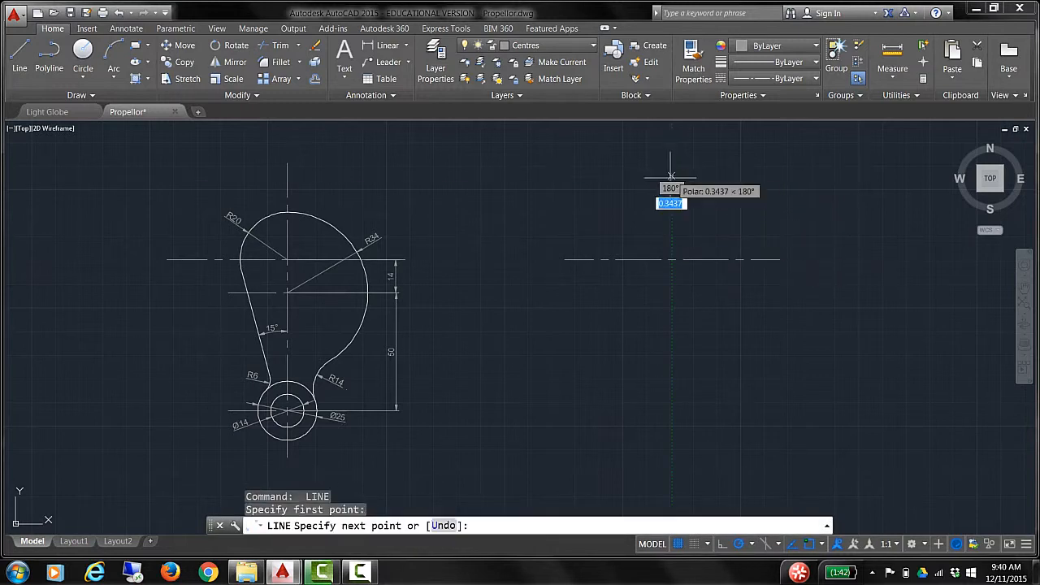
pyautogui.click(671, 431)
pyautogui.press('Return')
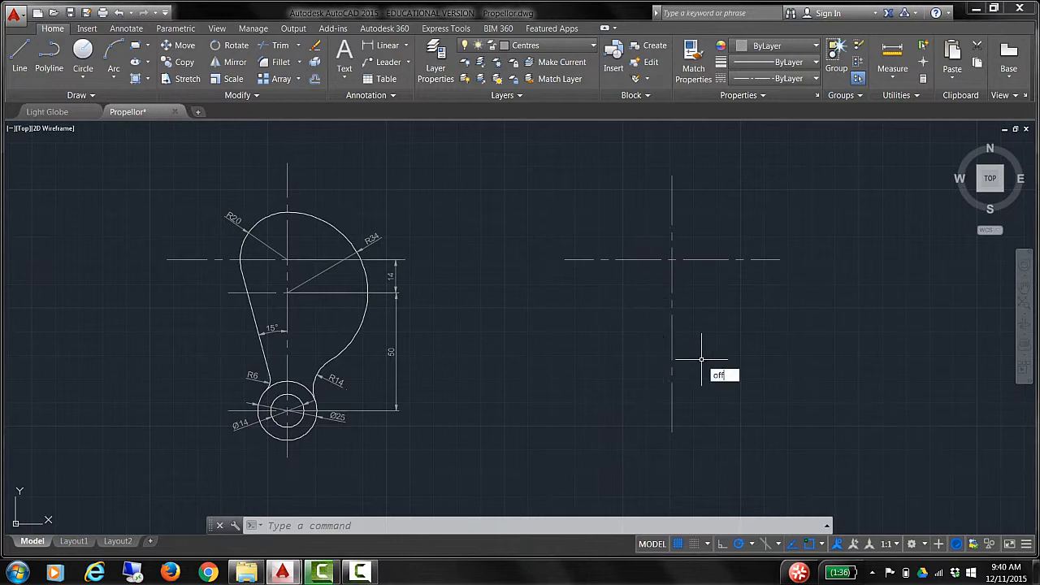
# - Offset the new horizontal centre line 14 units downward
pyautogui.write('s')
pyautogui.press('Return')
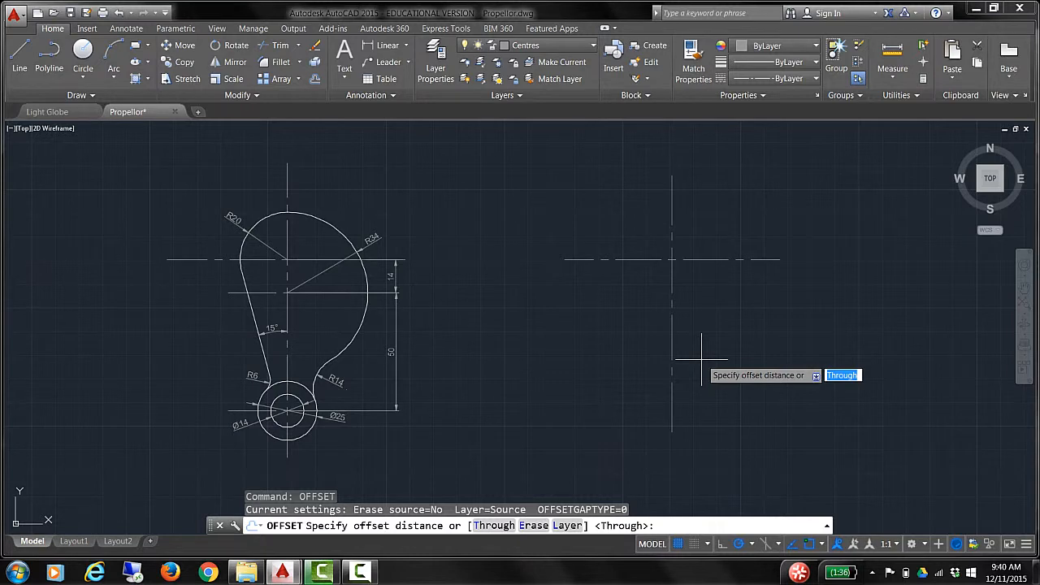
pyautogui.write('14')
pyautogui.press('Return')
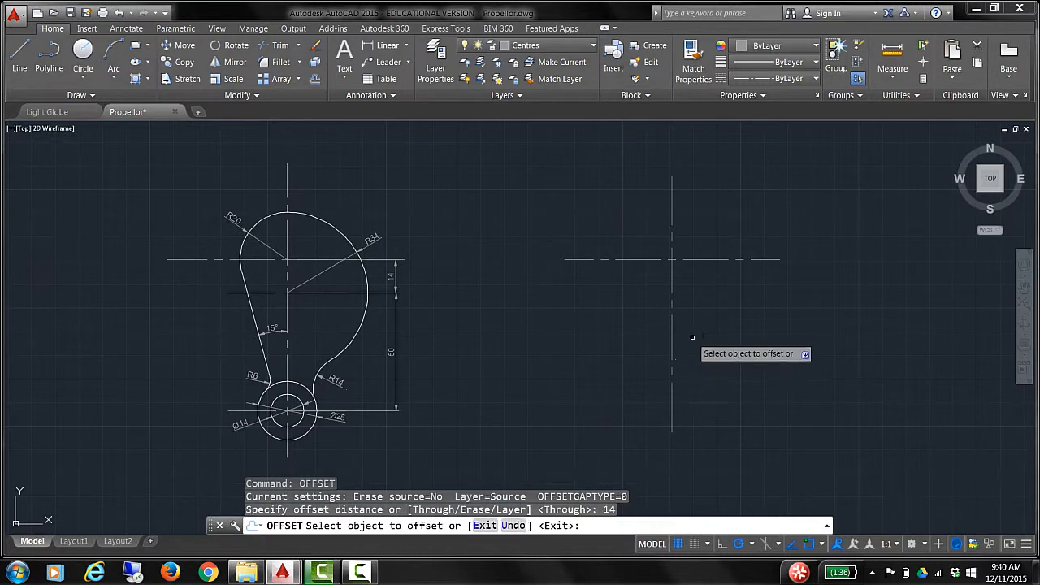
pyautogui.click(704, 260)
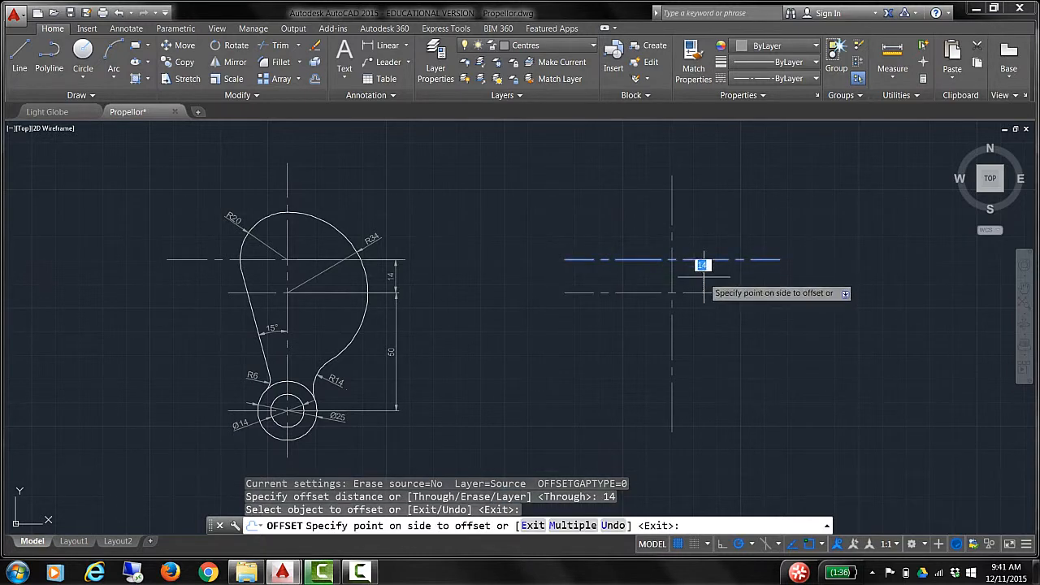
pyautogui.click(705, 283)
pyautogui.press('Return')
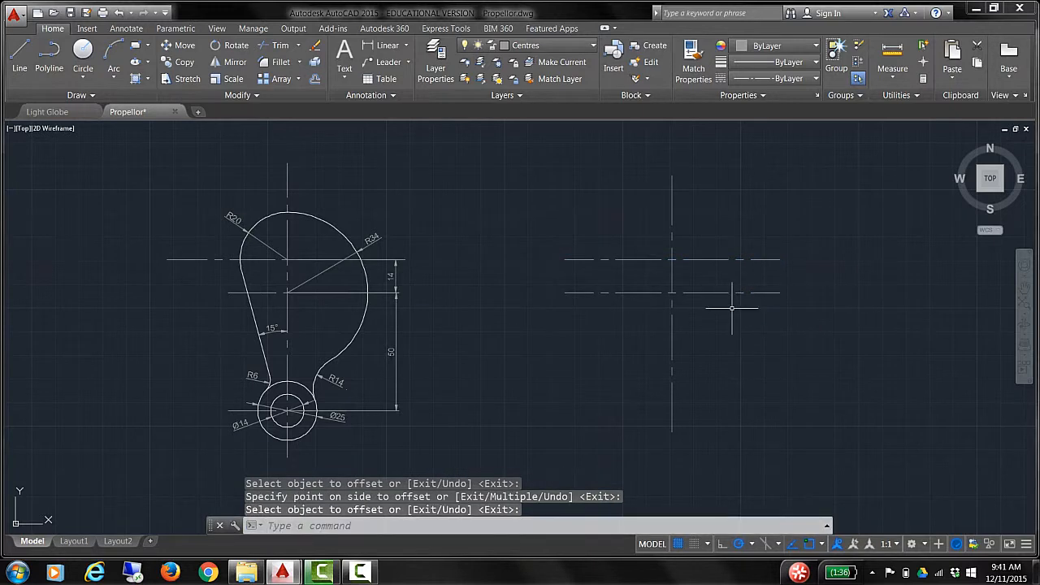
# - Offset the second horizontal centre line 50 units downward to create the hub's centre line
pyautogui.press('Return')
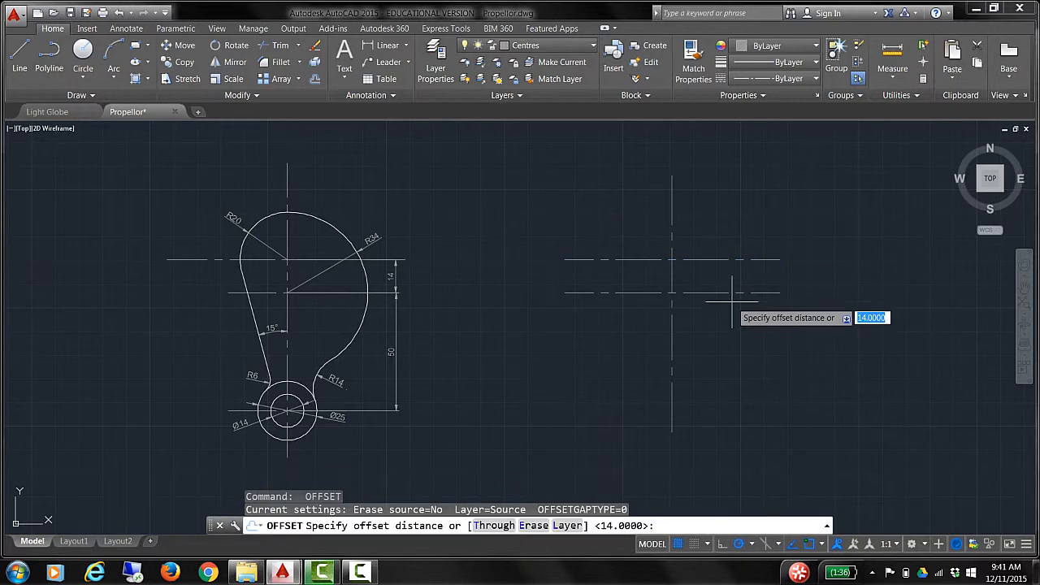
pyautogui.press('Return')
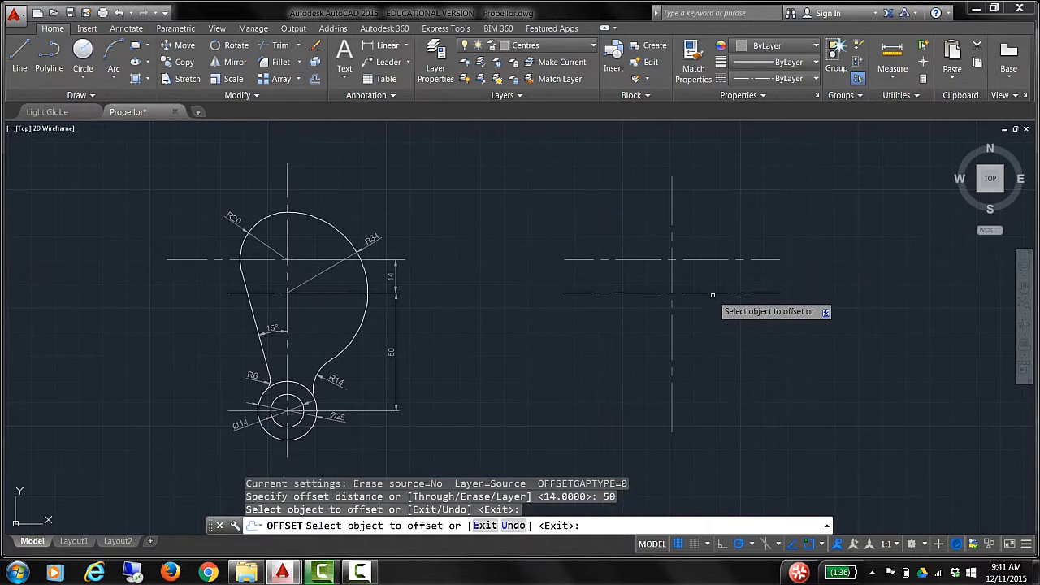
pyautogui.click(714, 294)
pyautogui.click(719, 358)
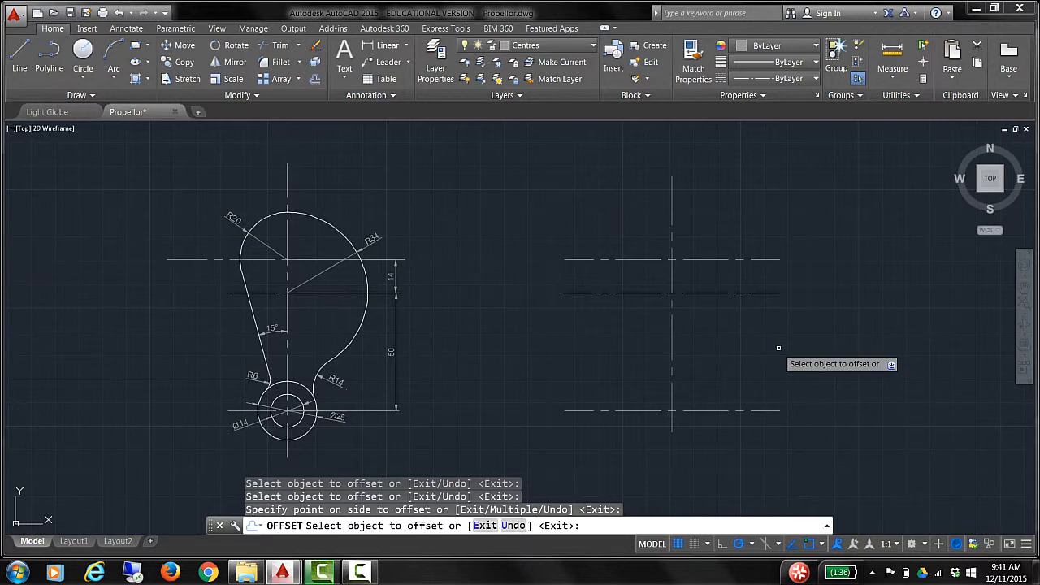
pyautogui.press('Return')
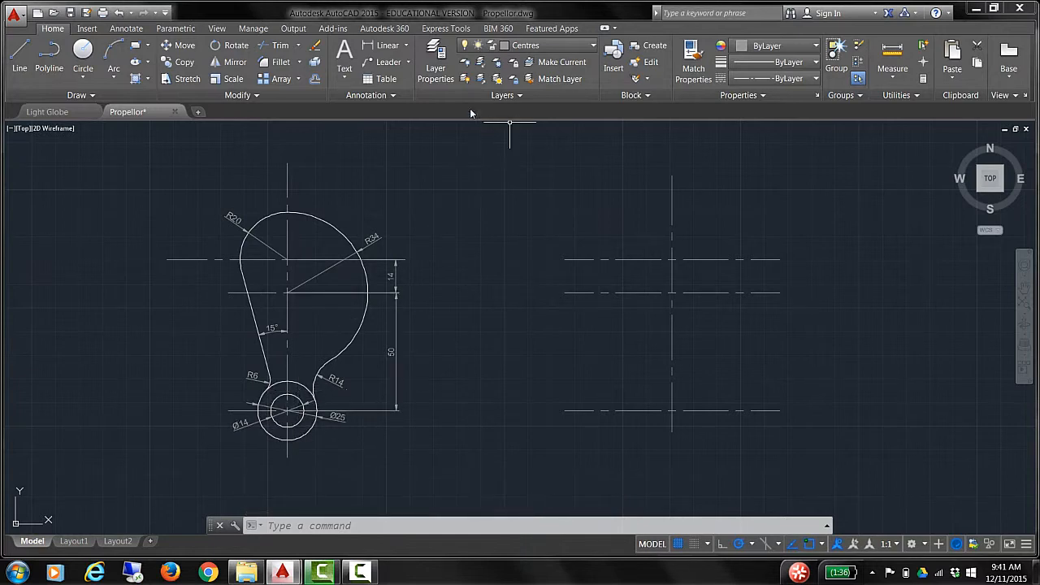
# - Draw two concentric circles with radii 7 and 12 centred on the lowest intersection of the new centre lines
pyautogui.click(85, 63)
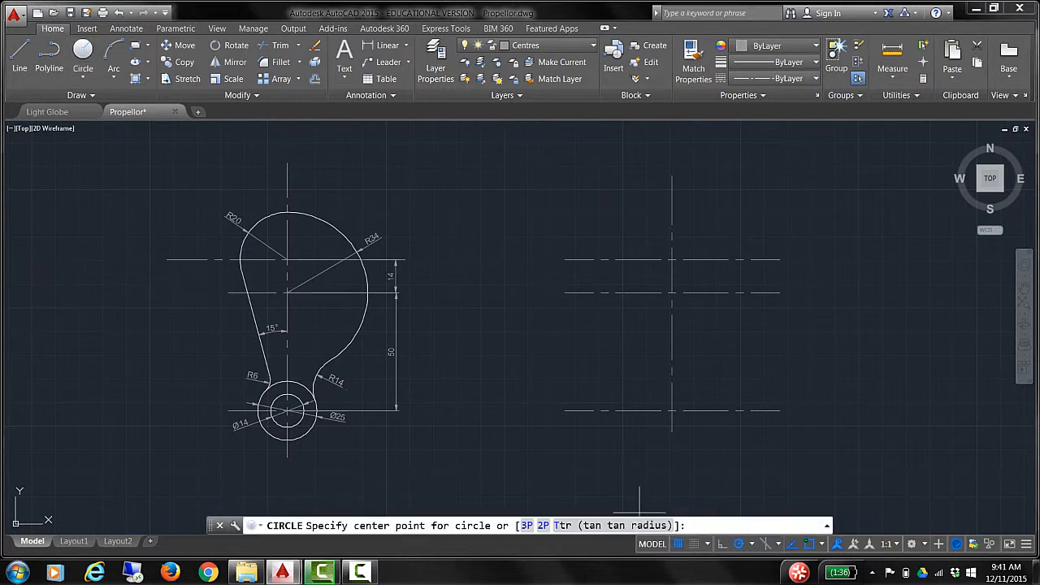
pyautogui.click(671, 411)
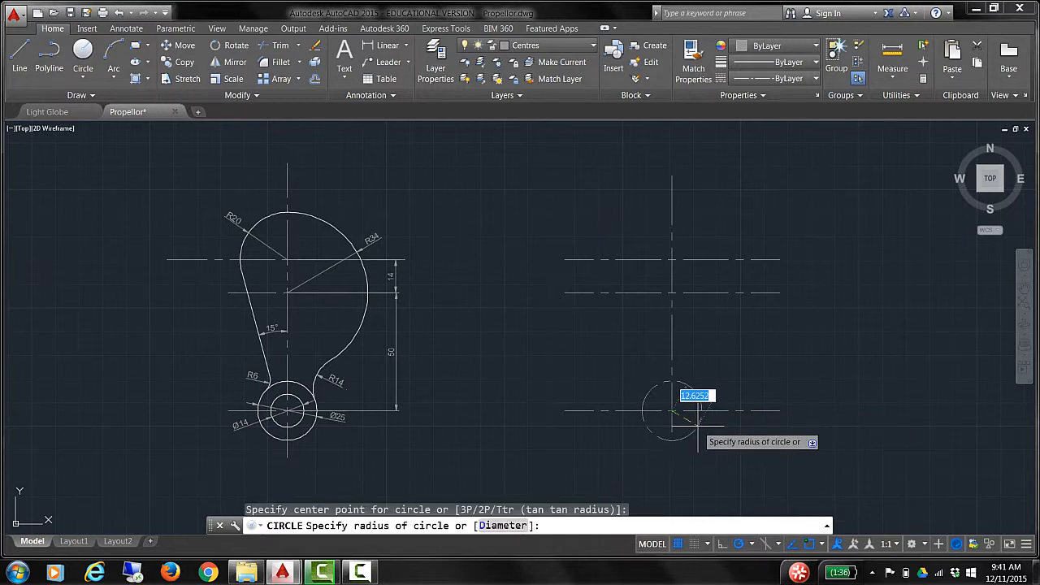
pyautogui.write('7')
pyautogui.press('Return')
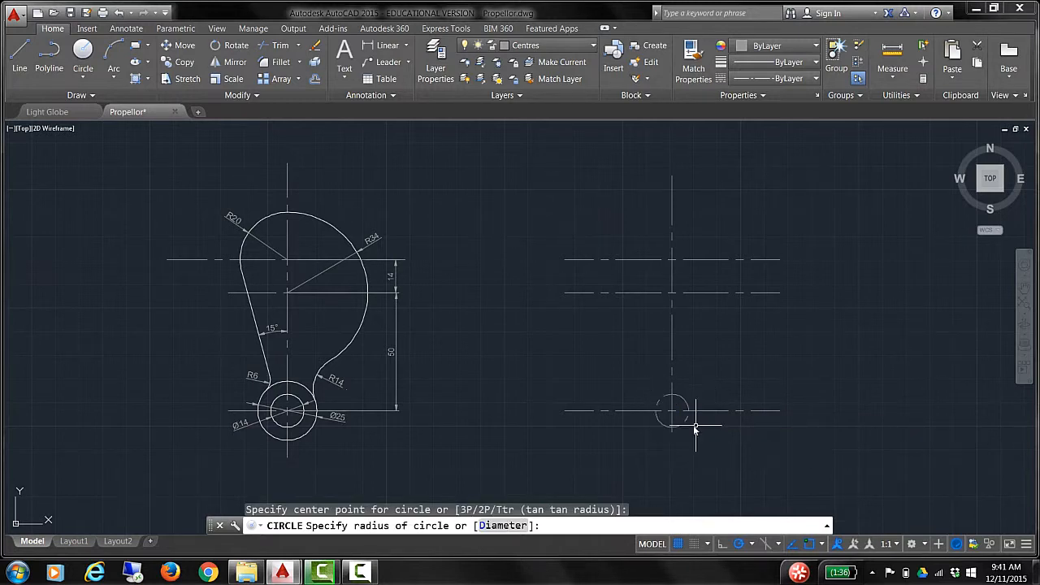
pyautogui.press('Return')
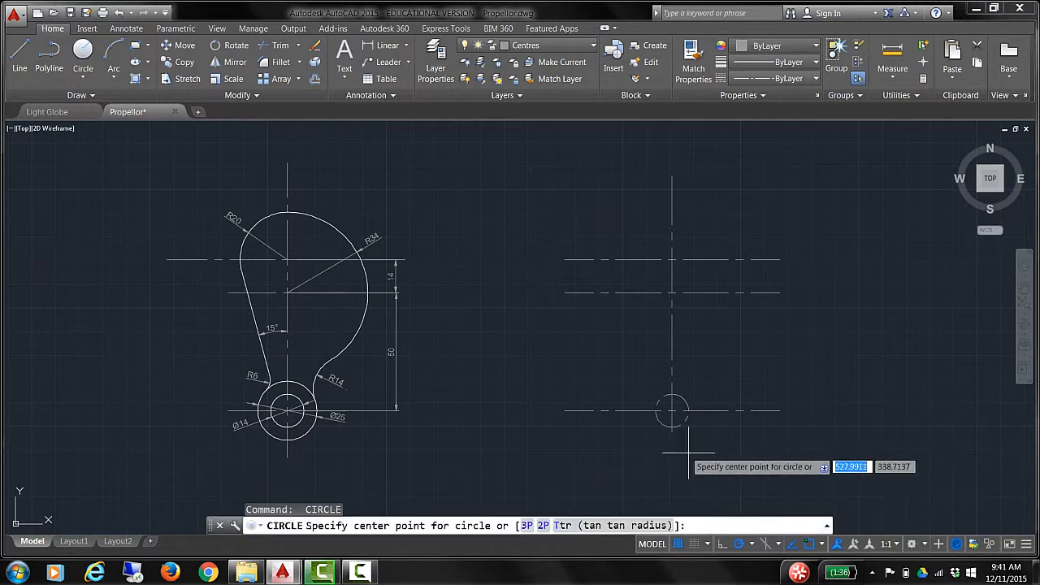
pyautogui.click(671, 412)
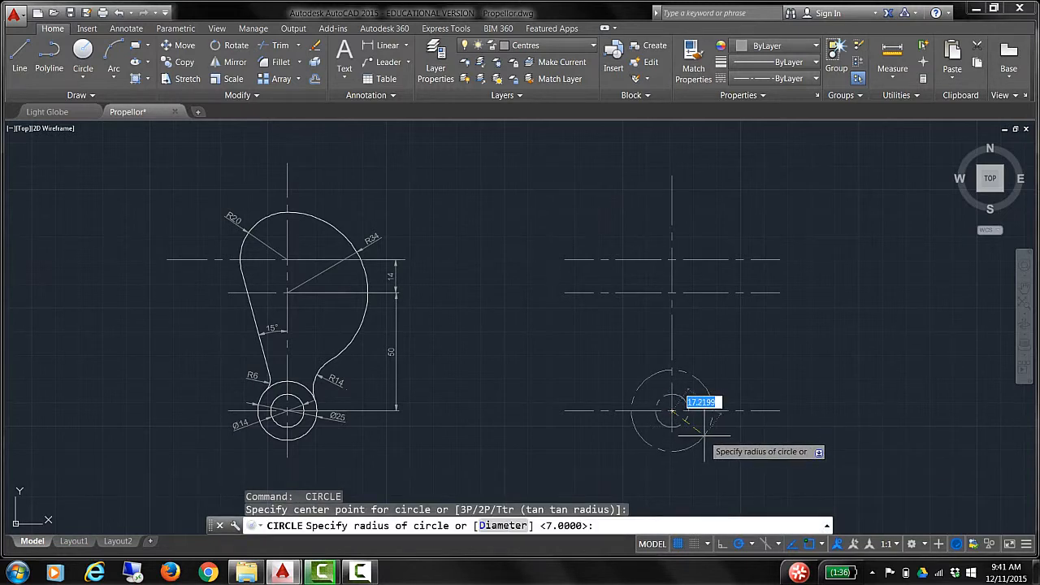
pyautogui.press('Return')
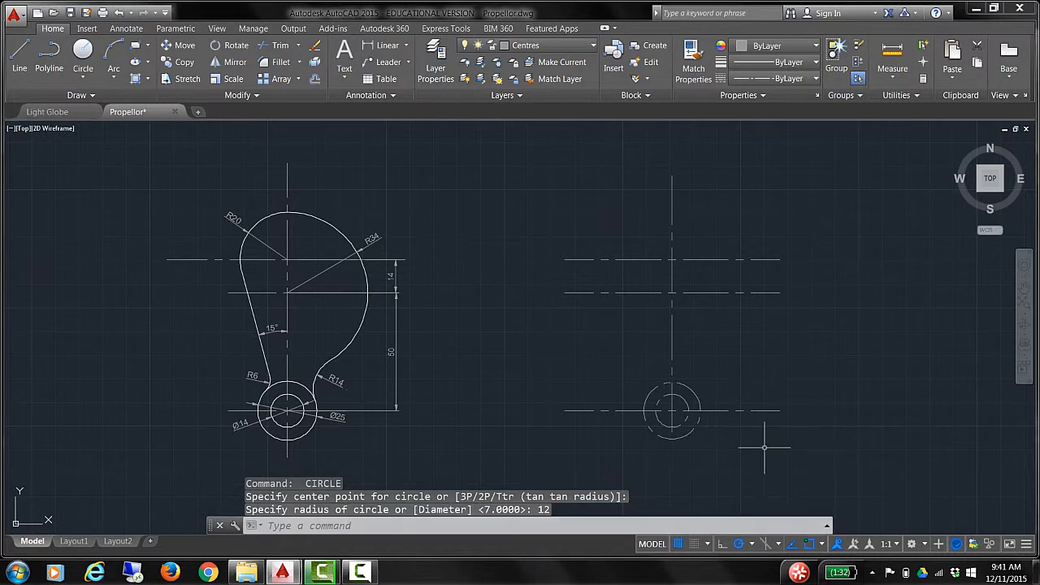
# - Move both concentric hub circles to layer 0 and clear the selection
pyautogui.click(699, 429)
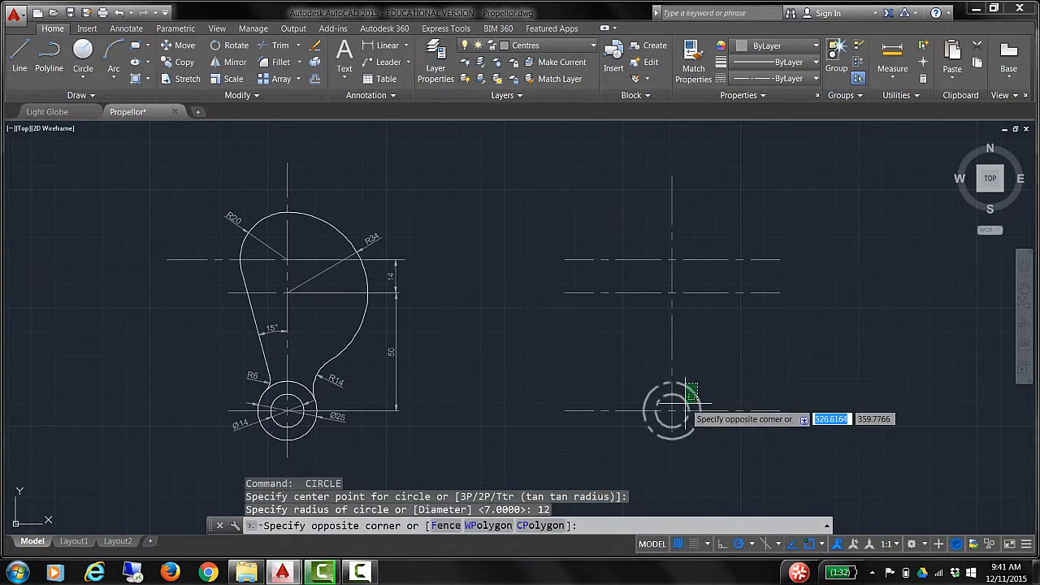
pyautogui.click(655, 379)
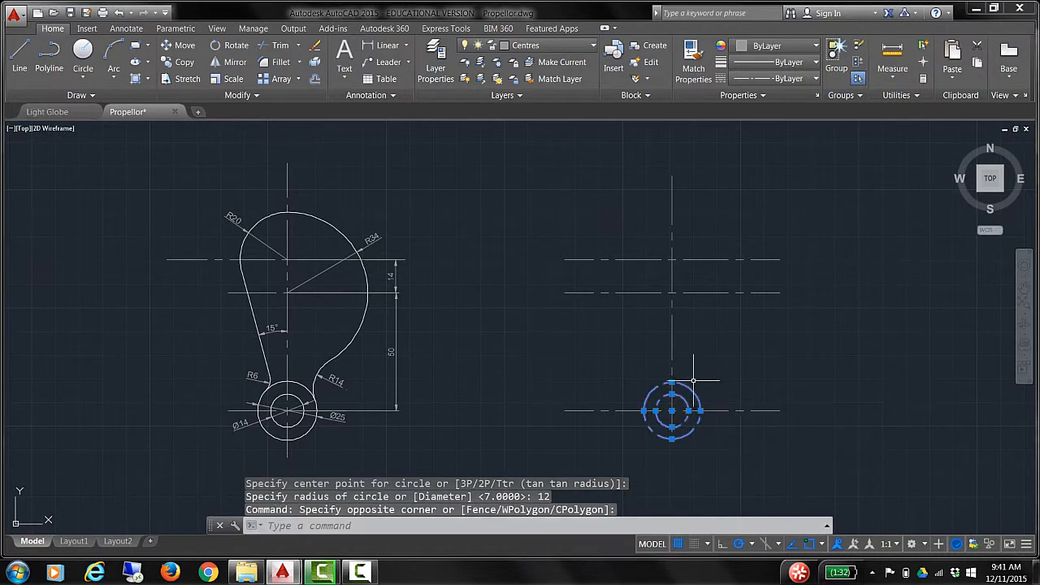
pyautogui.click(549, 47)
pyautogui.click(553, 62)
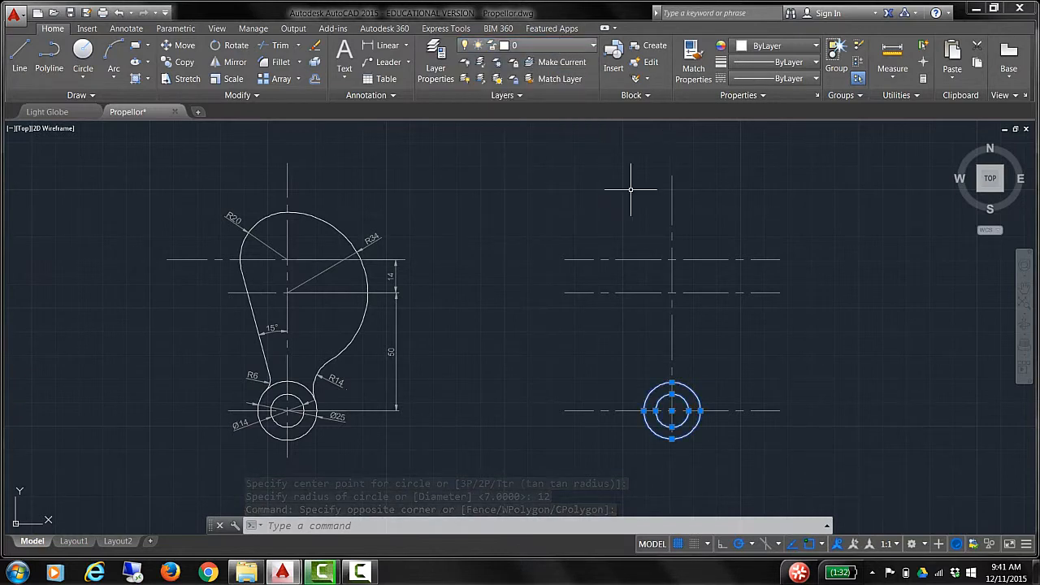
pyautogui.press('Escape')
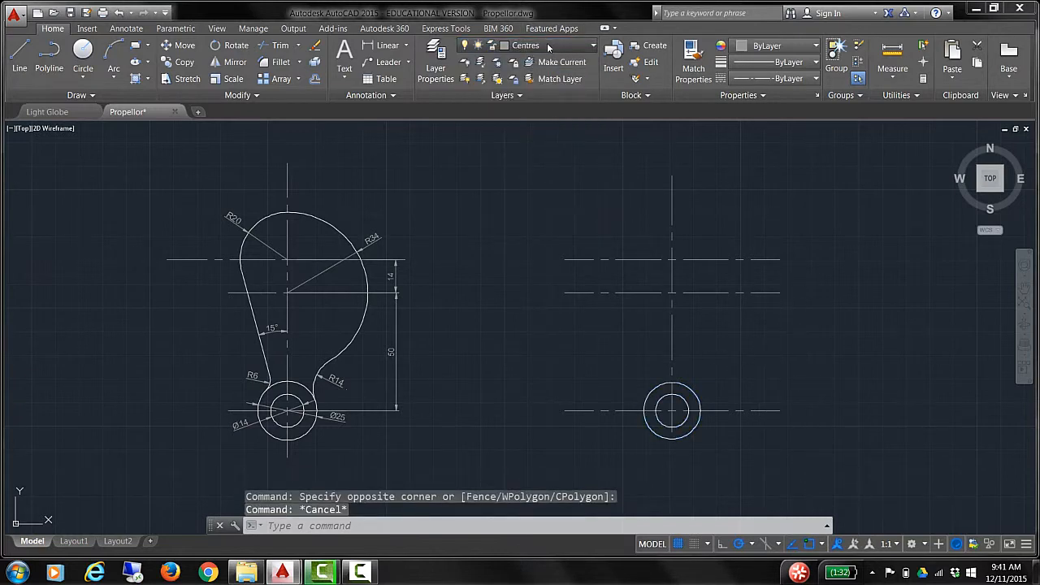
# - Make layer 0 current and draw a circle of radius 20 centred on the uppermost intersection of the new centre lines
pyautogui.click(548, 47)
pyautogui.click(542, 62)
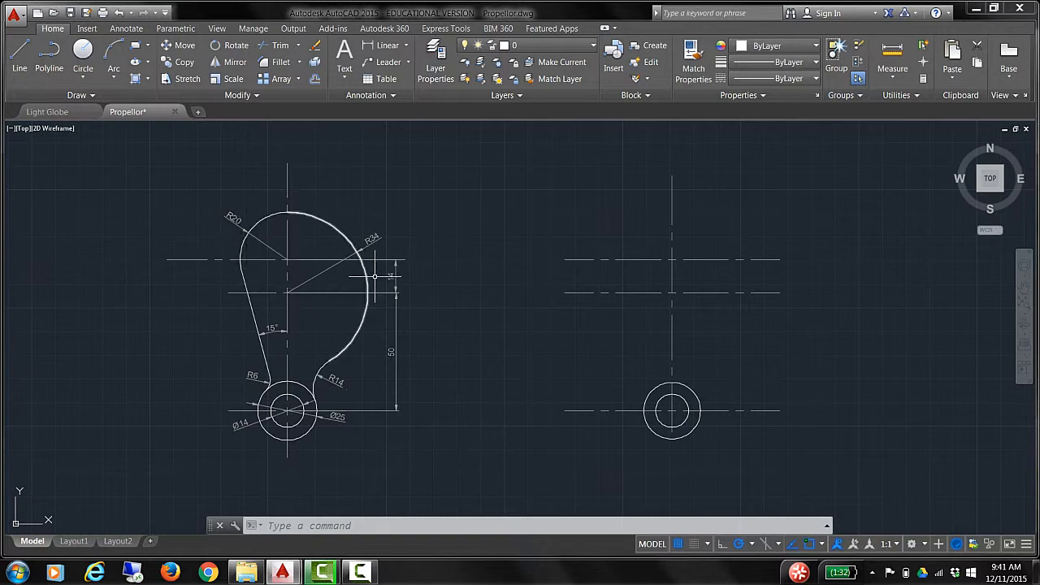
pyautogui.write('c')
pyautogui.press('Return')
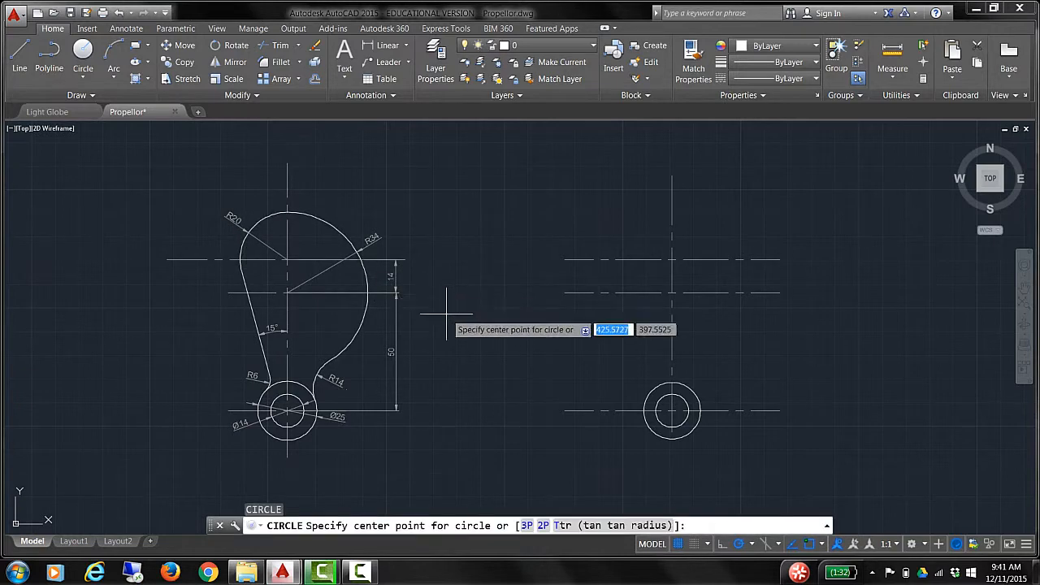
pyautogui.click(671, 260)
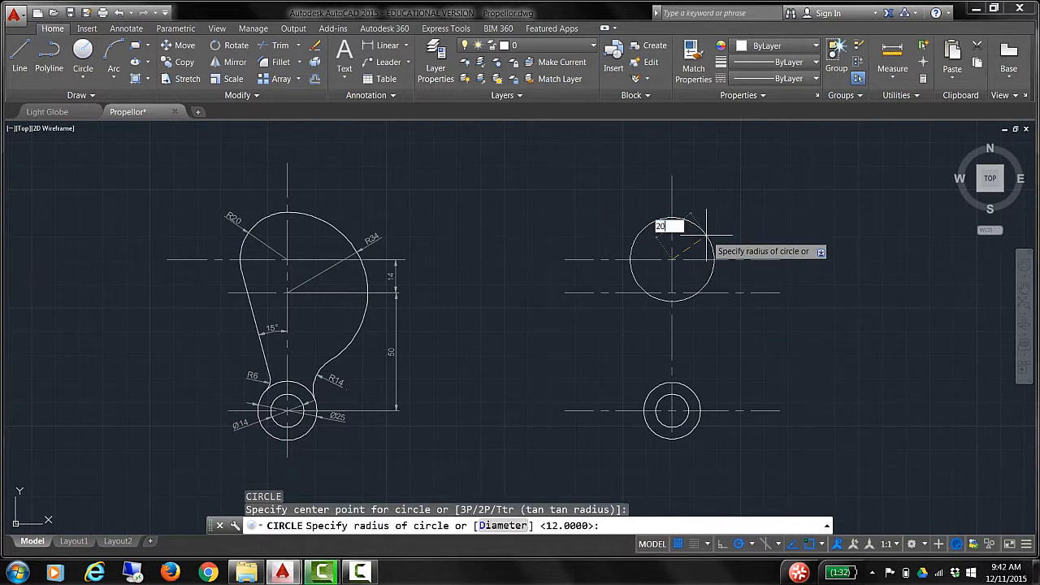
pyautogui.press('Return')
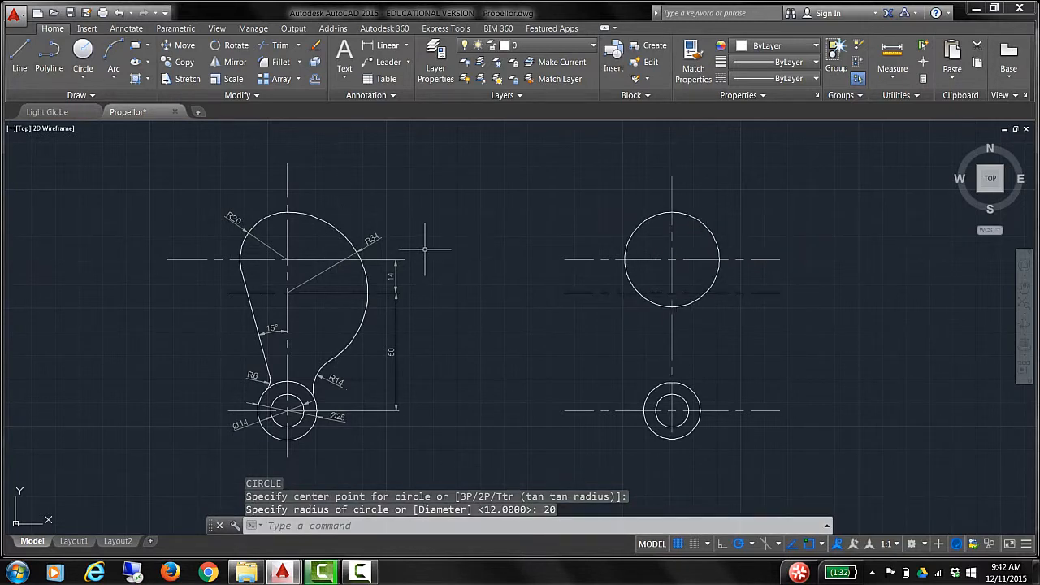
# - Draw a circle of radius 34 centred on the middle intersection of the new centre lines
pyautogui.write('c')
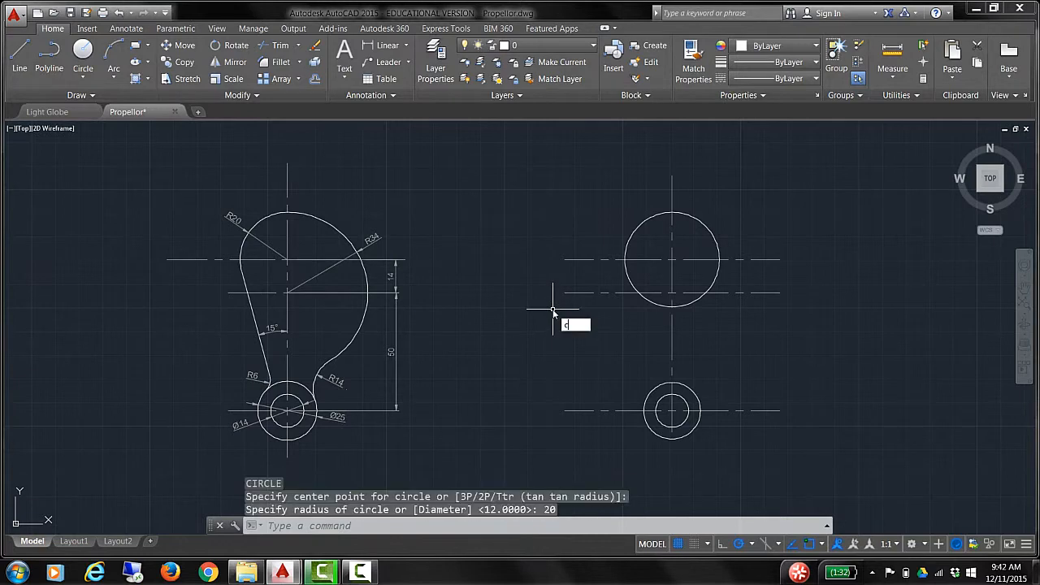
pyautogui.press('Return')
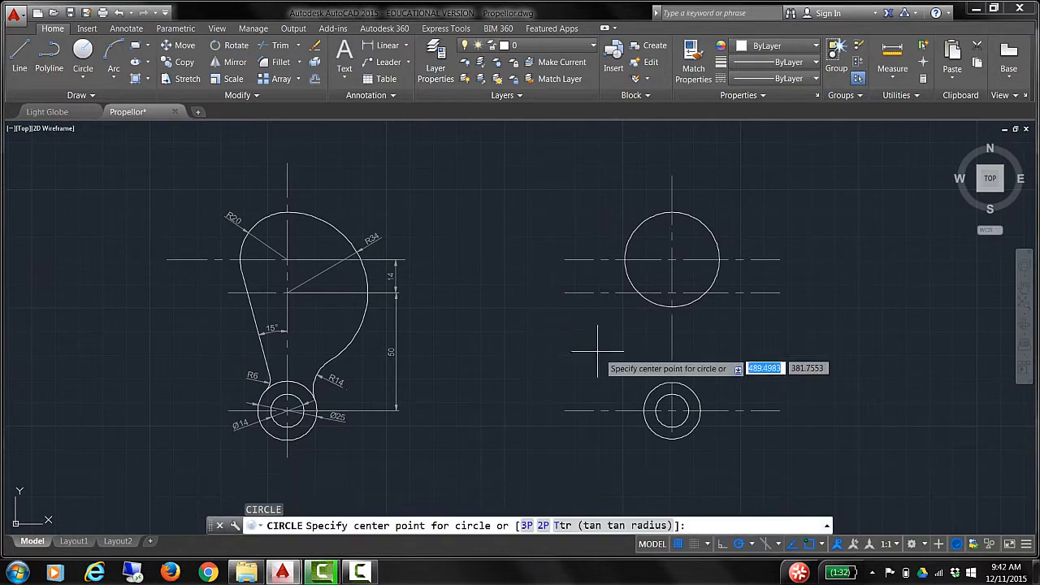
pyautogui.click(672, 293)
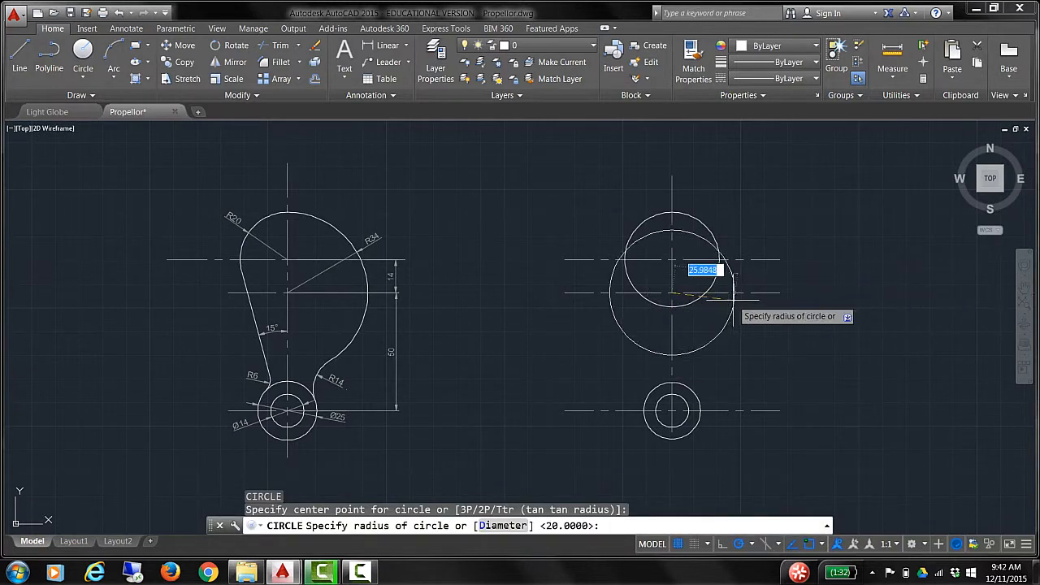
pyautogui.write('34')
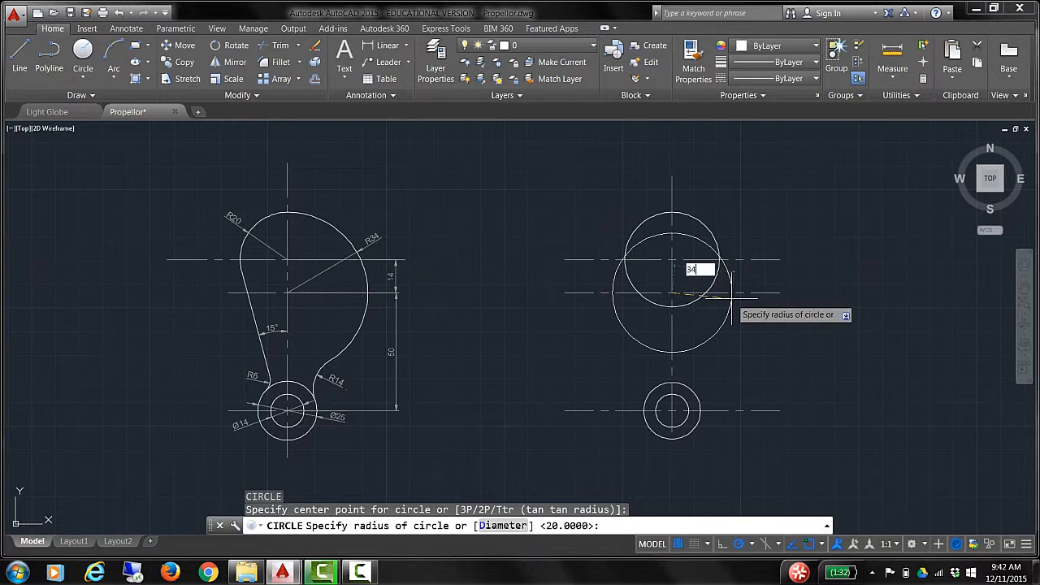
pyautogui.press('Return')
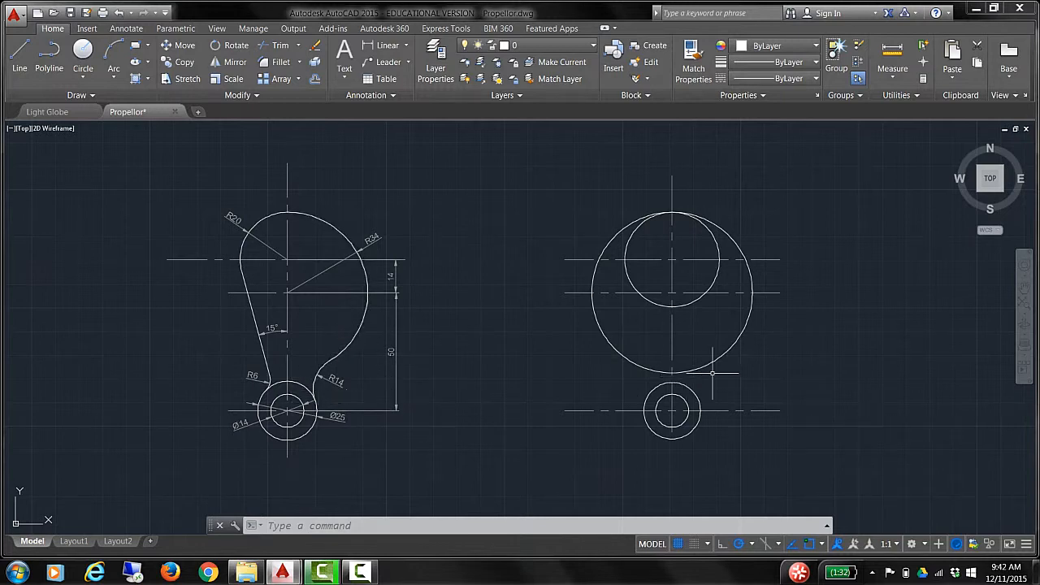
# - Fillet the radius 34 circle to the outer hub circle with a radius of 14 on the new blade's right-hand side
pyautogui.write('lle')
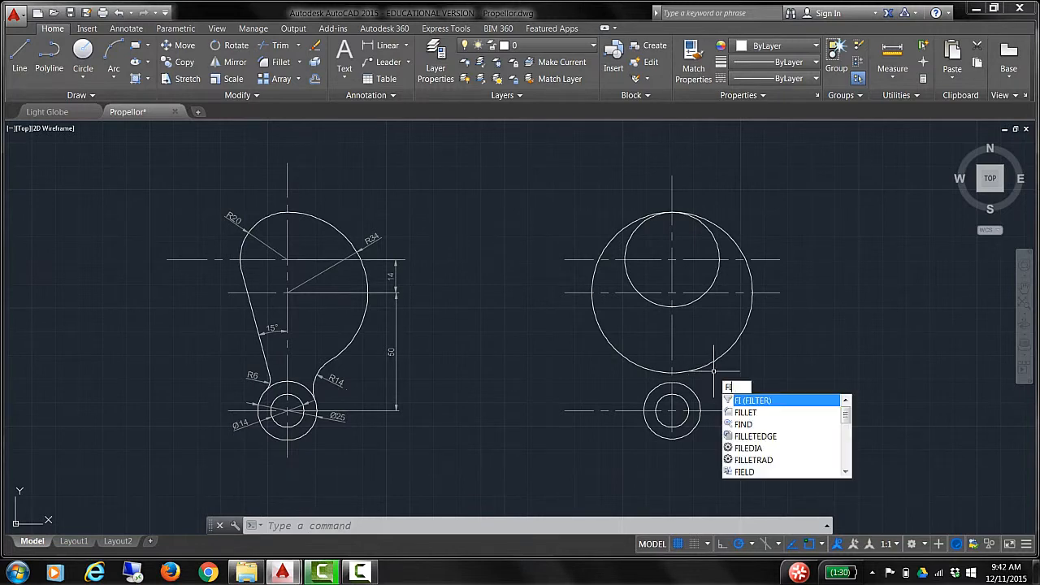
pyautogui.press('Return')
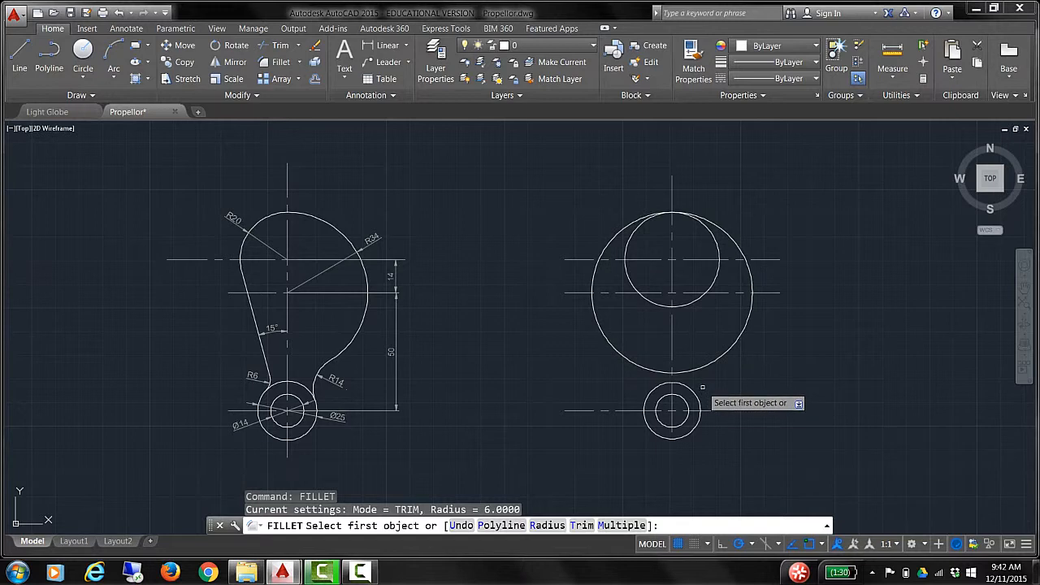
pyautogui.press('Return')
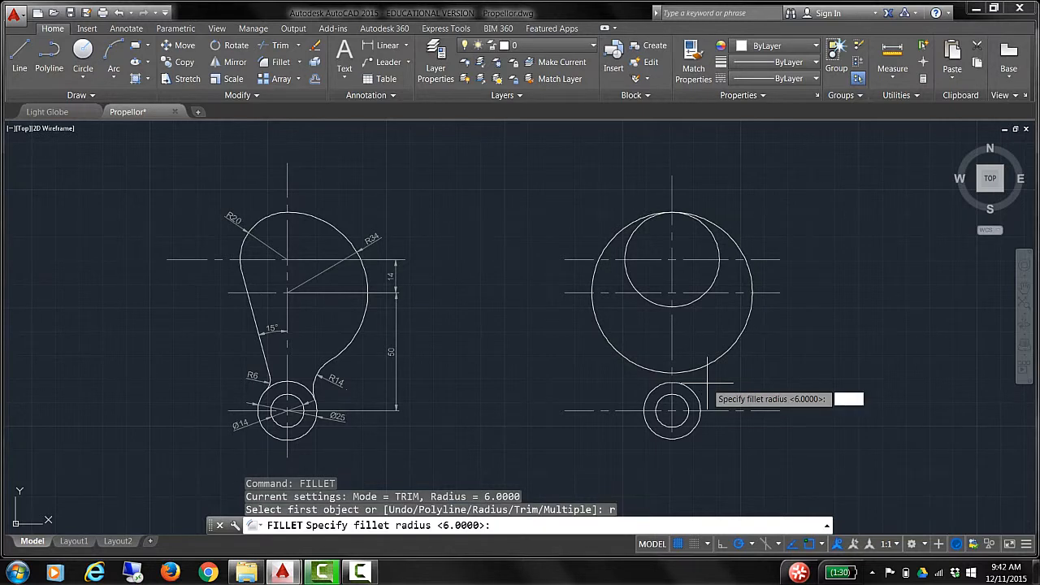
pyautogui.write('14')
pyautogui.press('Return')
pyautogui.click(703, 368)
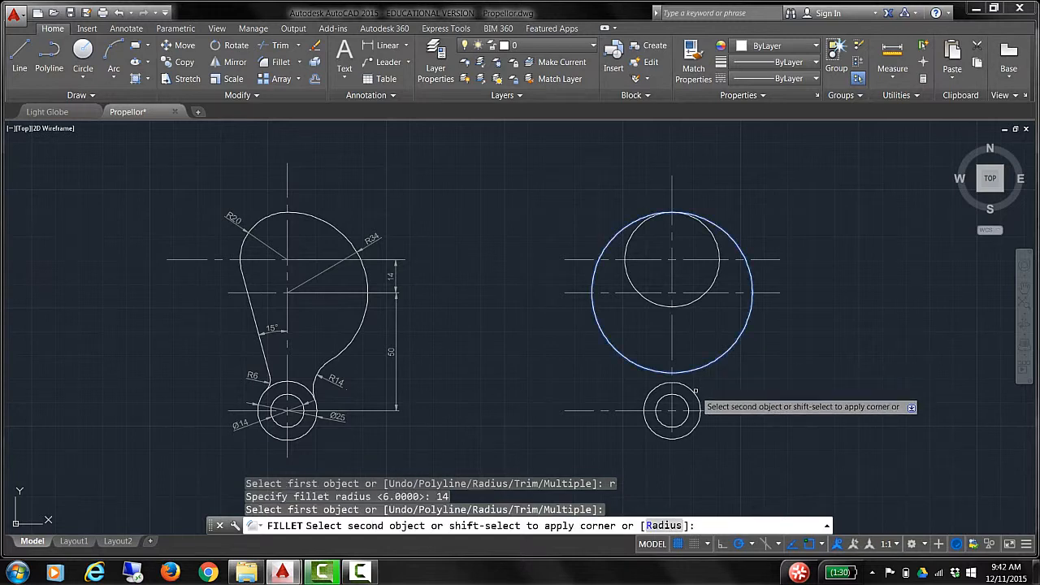
pyautogui.click(695, 391)
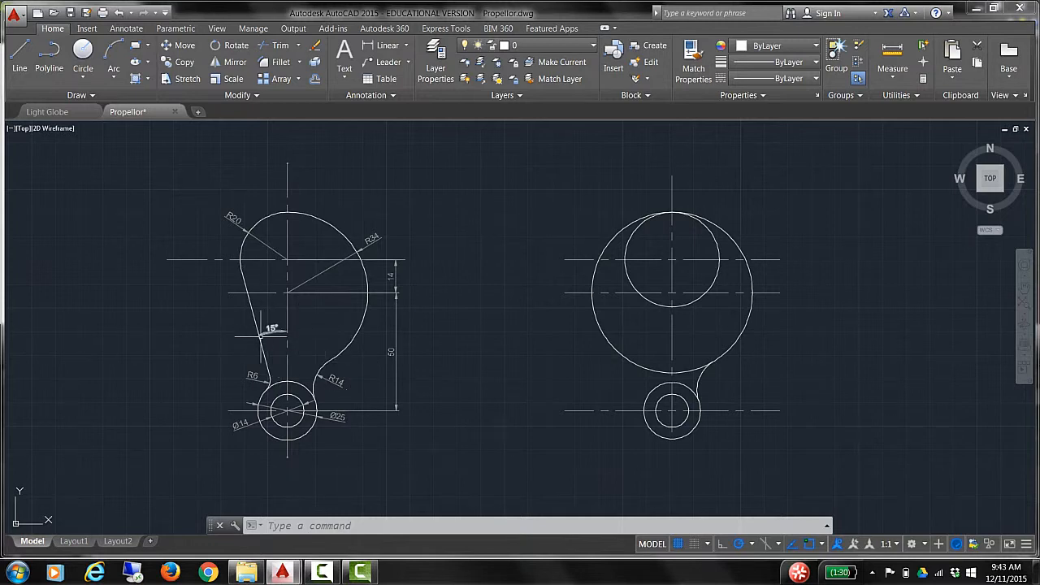
# - Make the Construction layer current
pyautogui.click(278, 329)
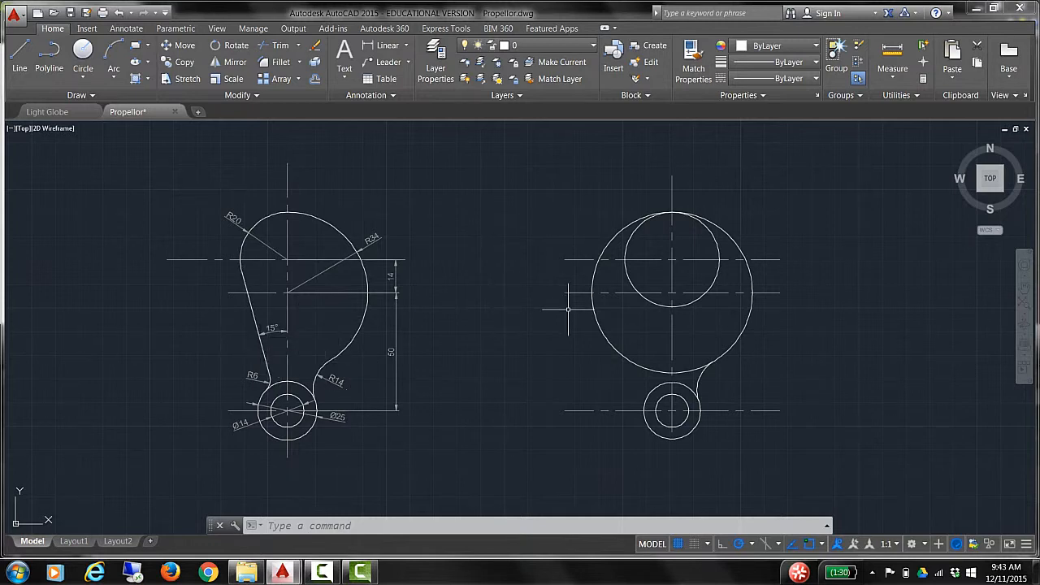
pyautogui.click(572, 45)
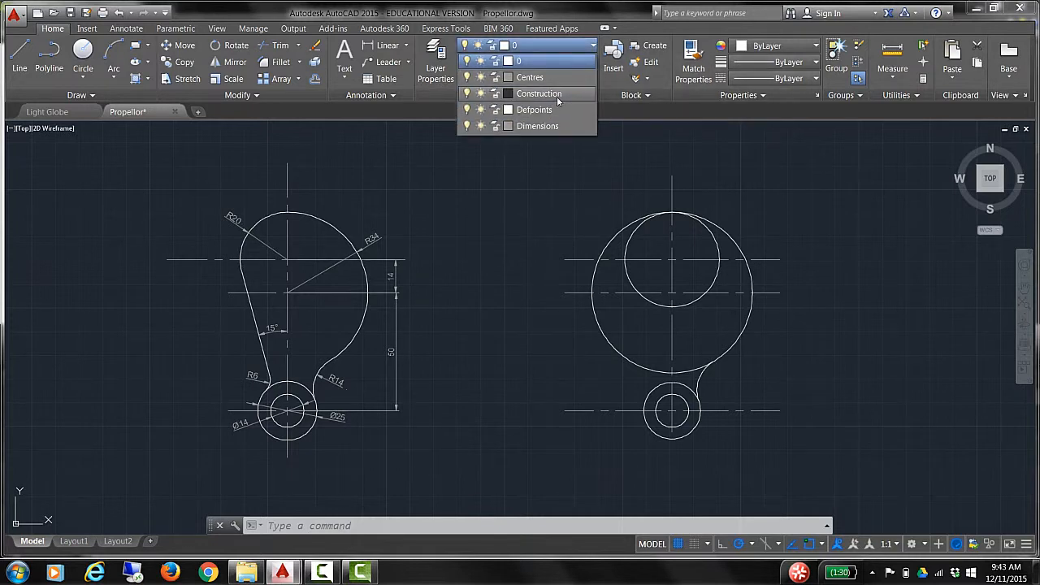
pyautogui.click(539, 94)
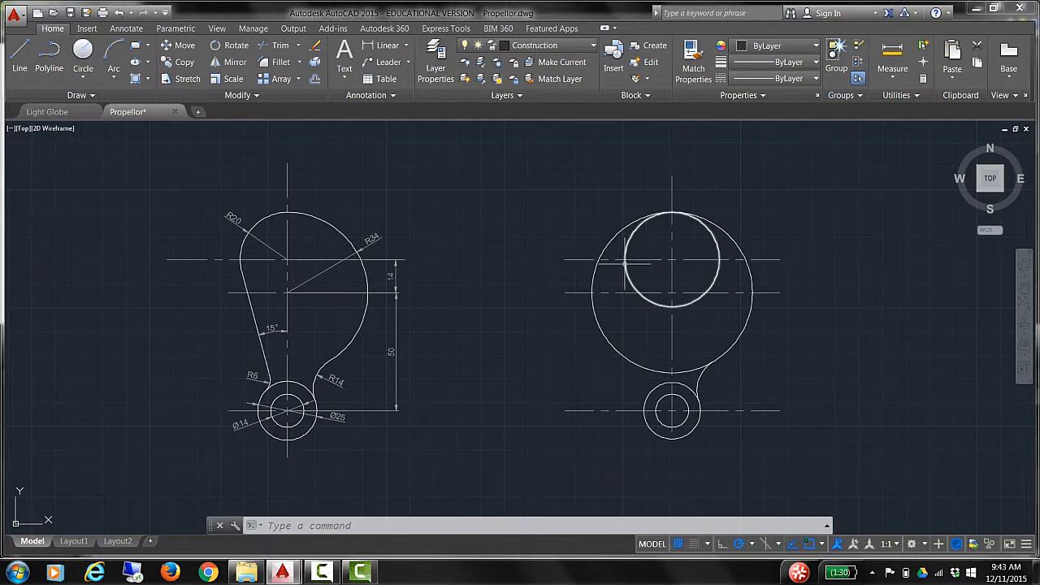
# - Turn off the Endpoint, Midpoint, Center and Intersection object snaps, leaving only Tangent on
pyautogui.click(821, 544)
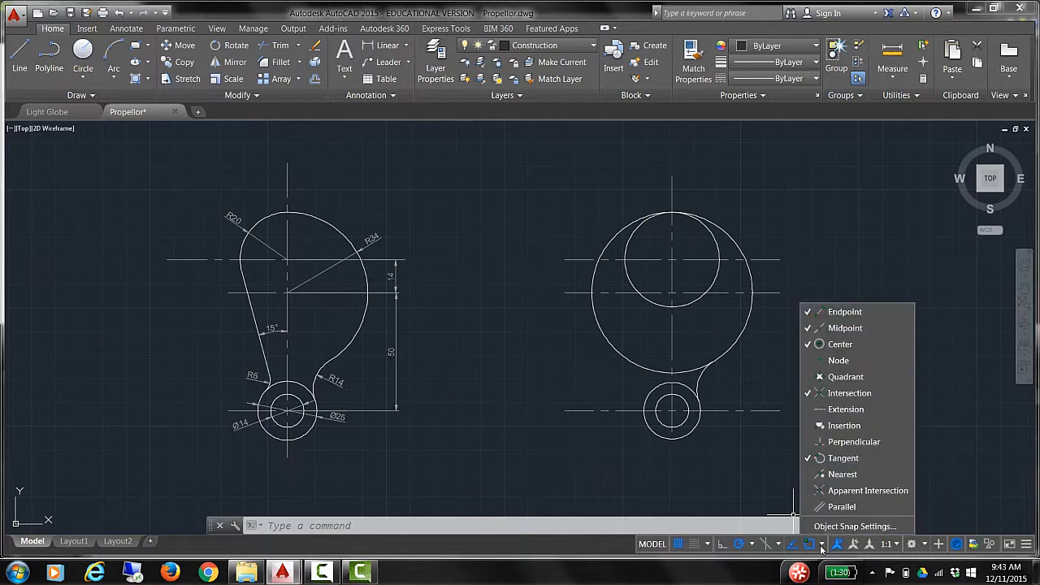
pyautogui.click(810, 315)
pyautogui.click(810, 329)
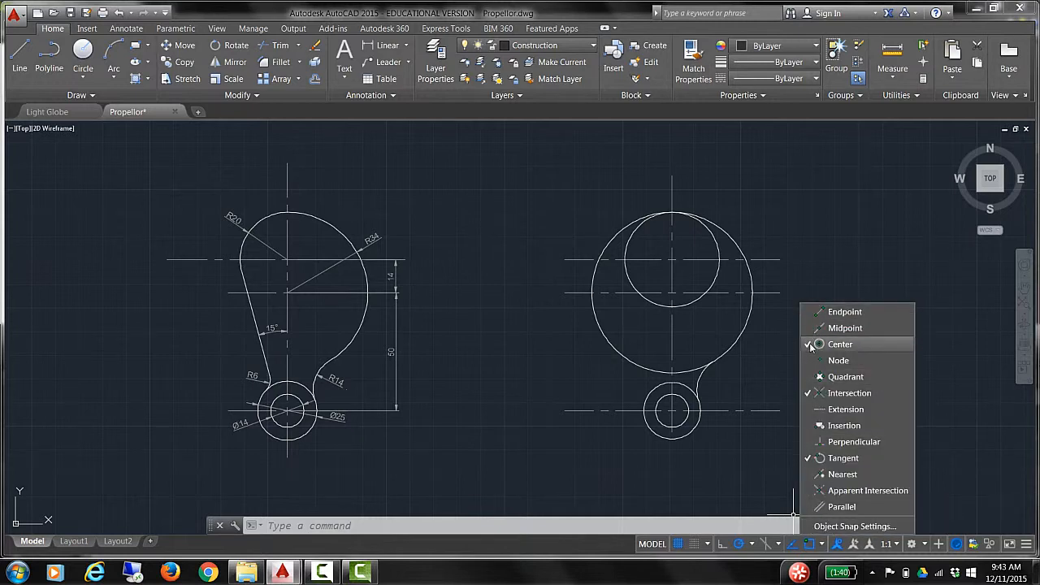
pyautogui.click(810, 346)
pyautogui.click(809, 395)
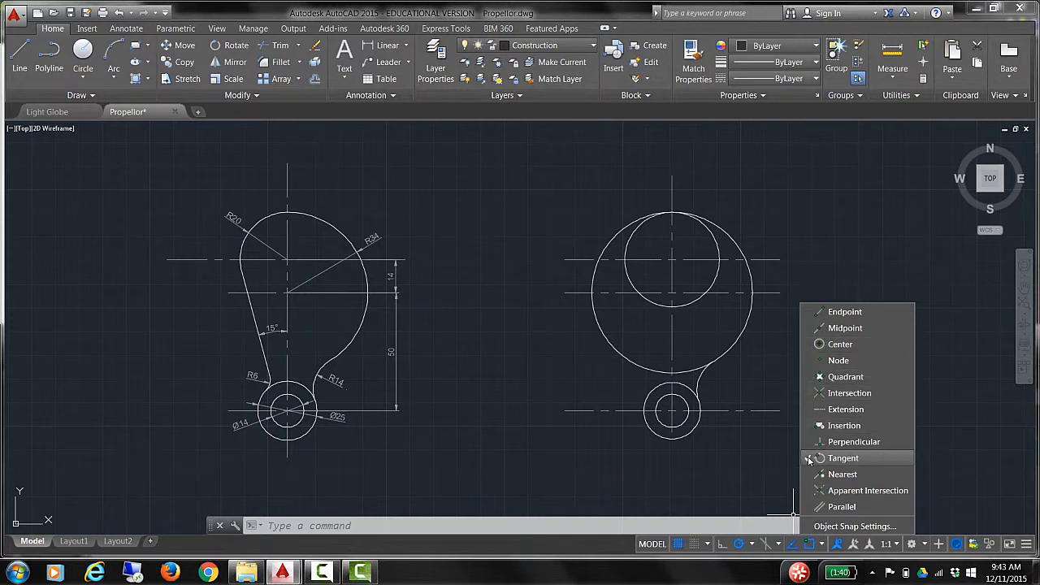
pyautogui.click(508, 384)
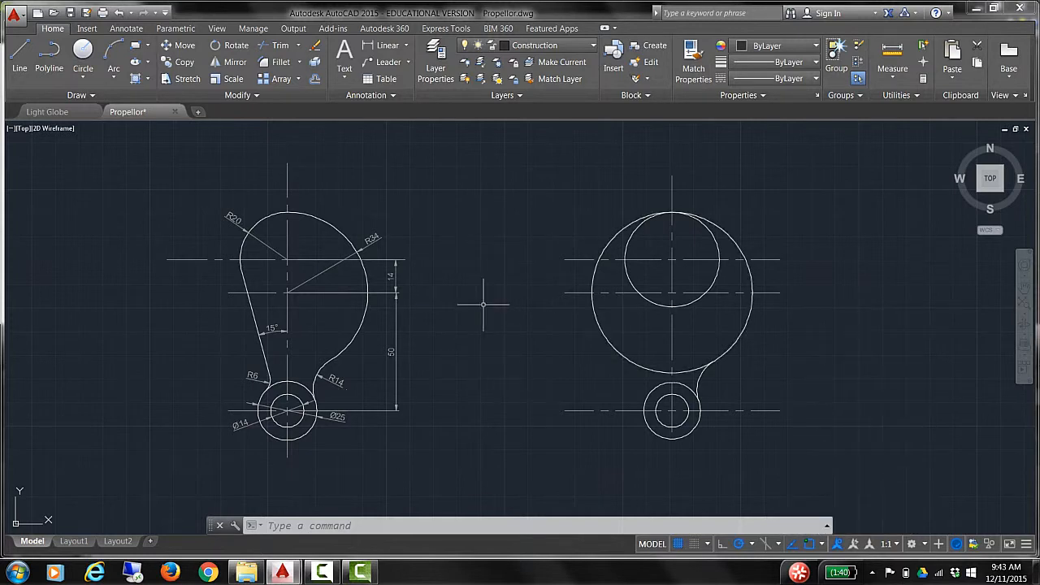
# - Draw a construction line at 105 degrees against the lower-left side of the radius 20 circle and check its tangency
pyautogui.write('x')
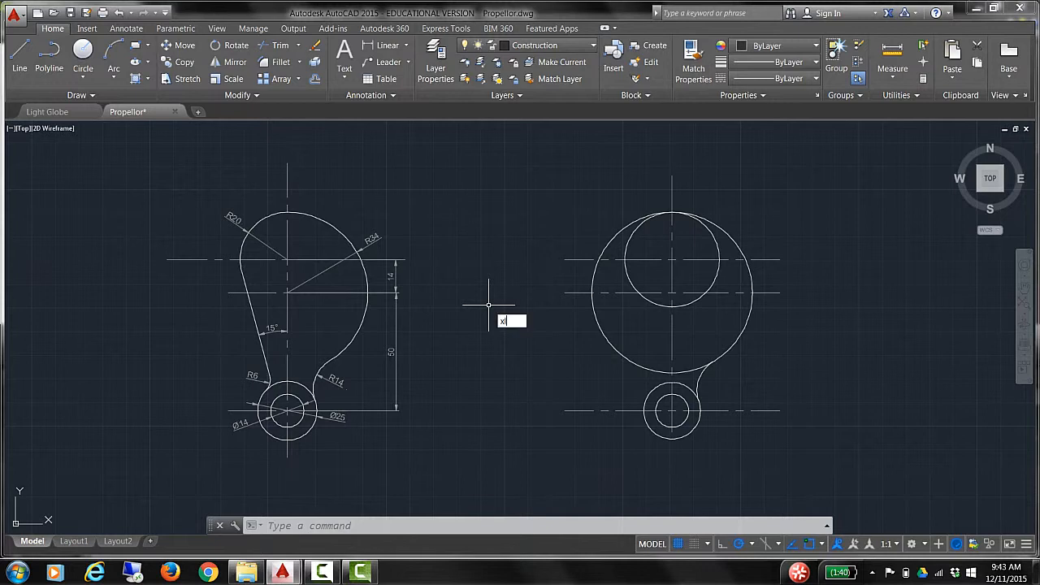
pyautogui.write('l')
pyautogui.press('Return')
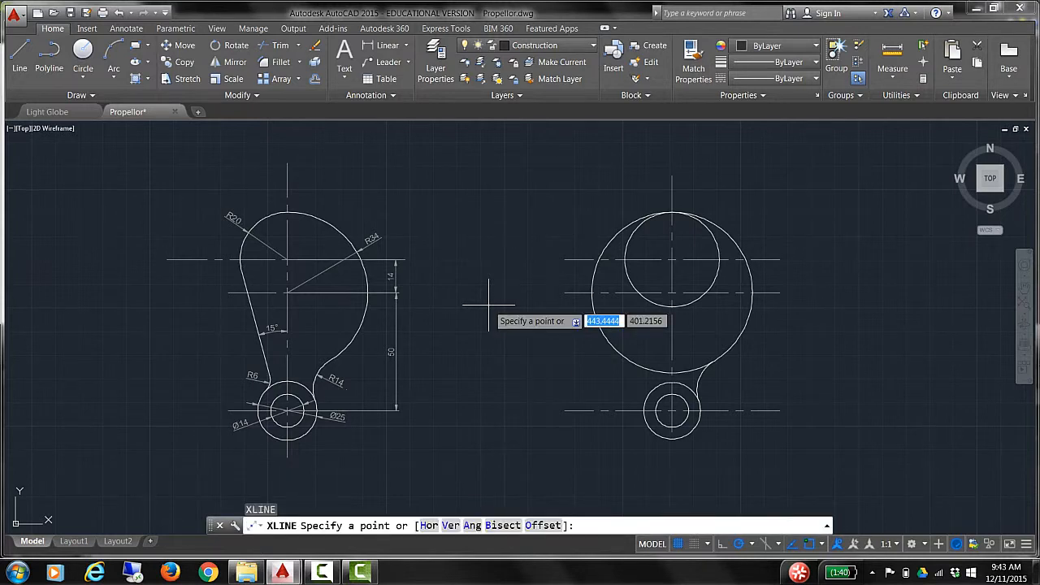
pyautogui.write('a')
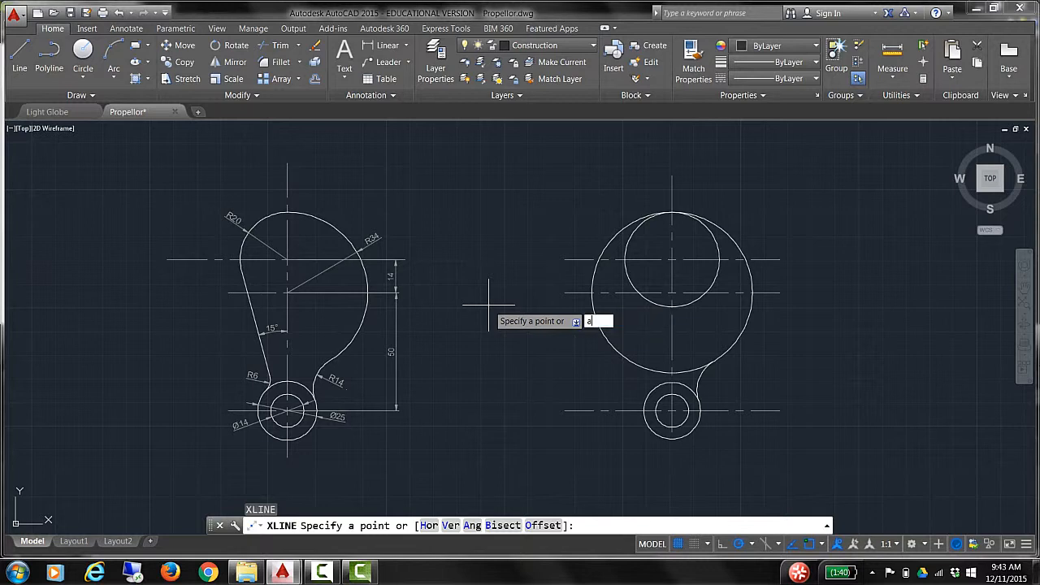
pyautogui.press('Return')
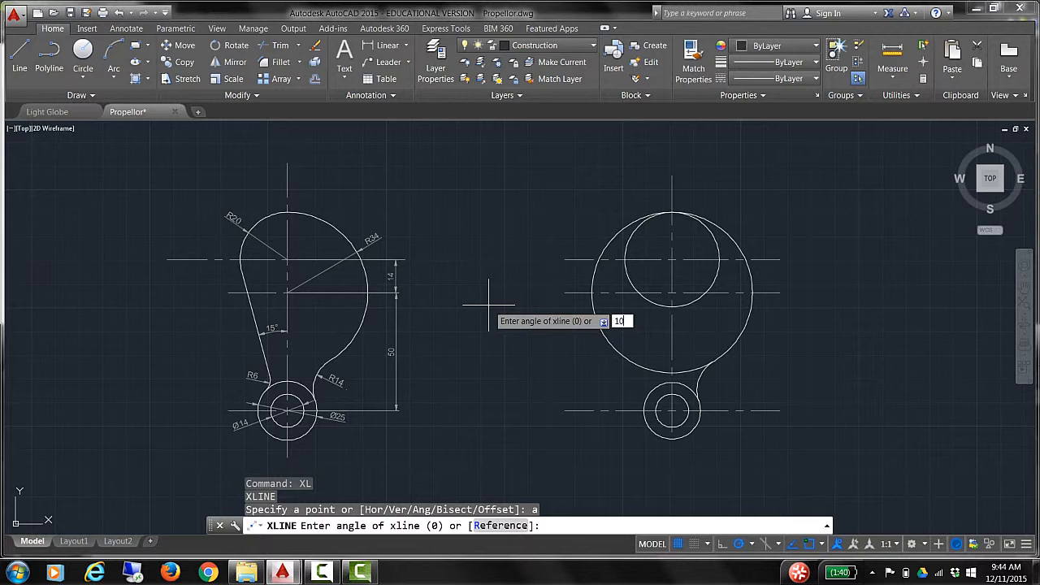
pyautogui.press('Return')
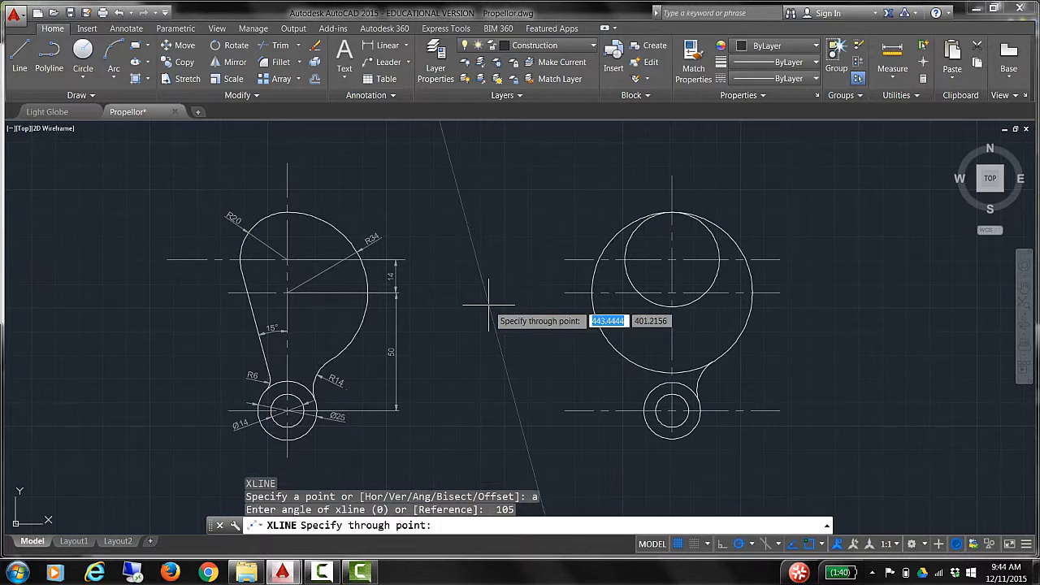
pyautogui.click(632, 283)
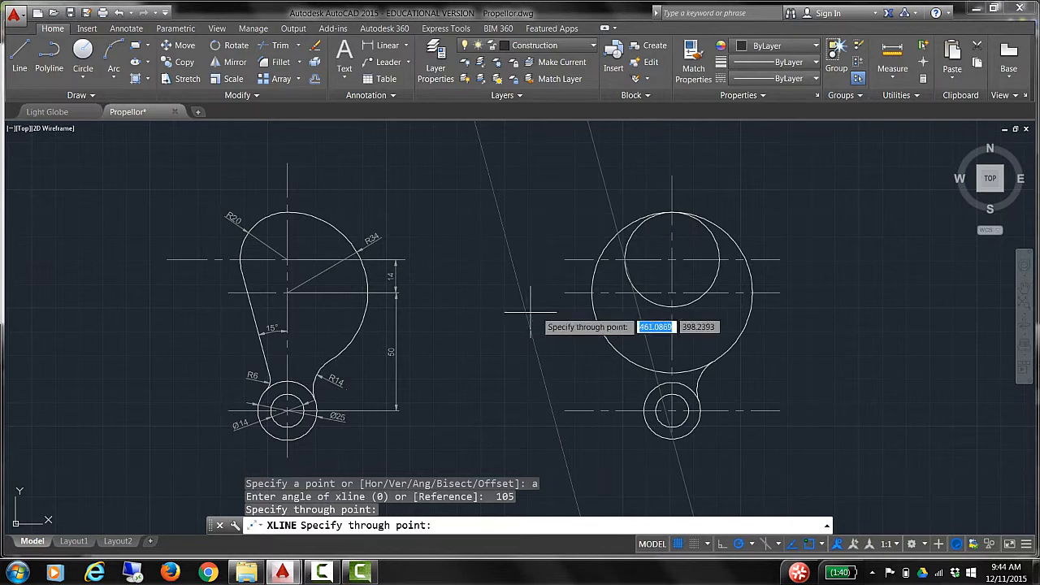
pyautogui.press('Return')
pyautogui.scroll(8, 648, 283)
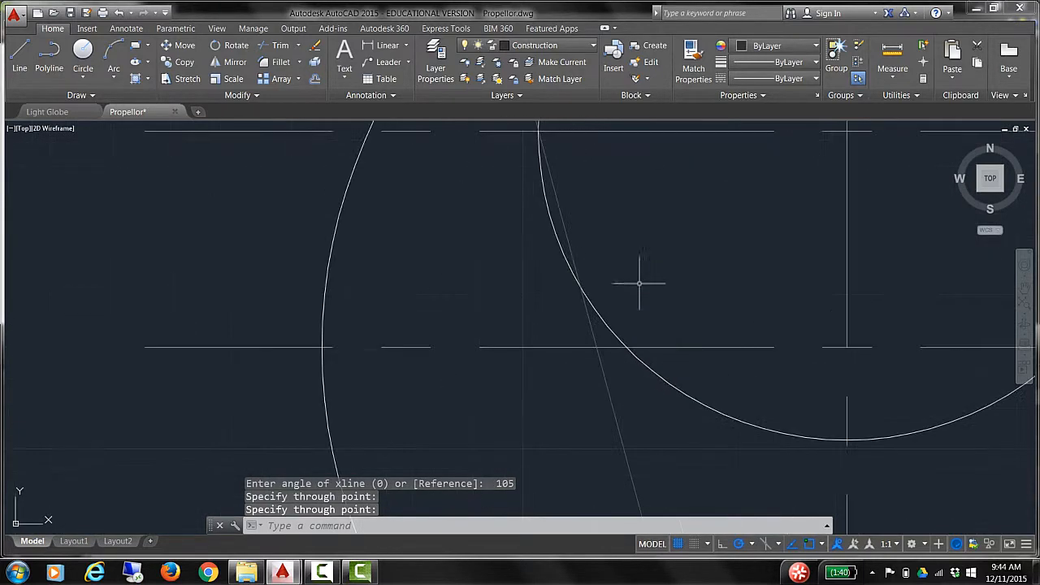
pyautogui.scroll(-4, 694, 303)
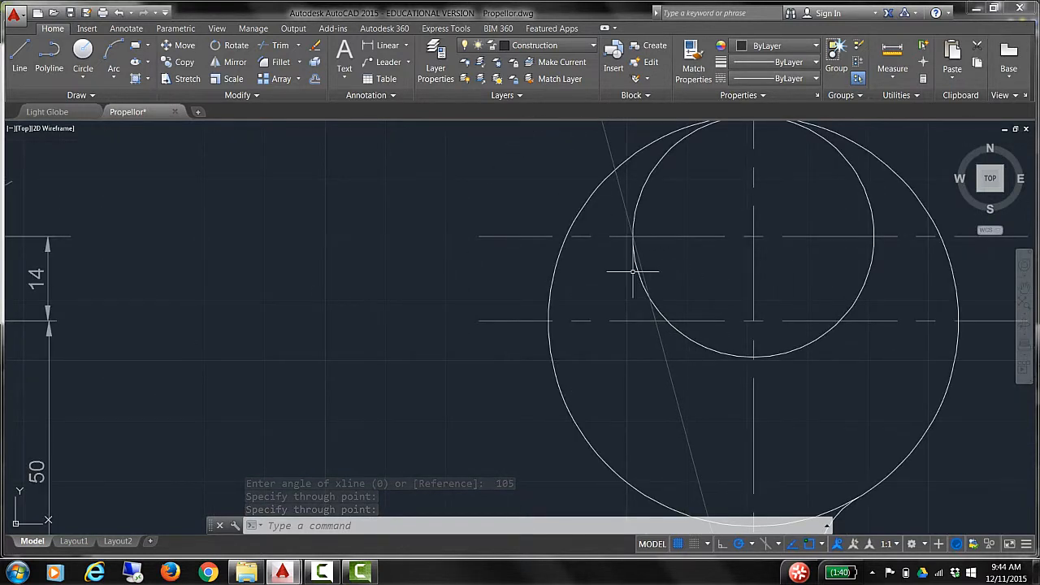
pyautogui.scroll(-4, 764, 271)
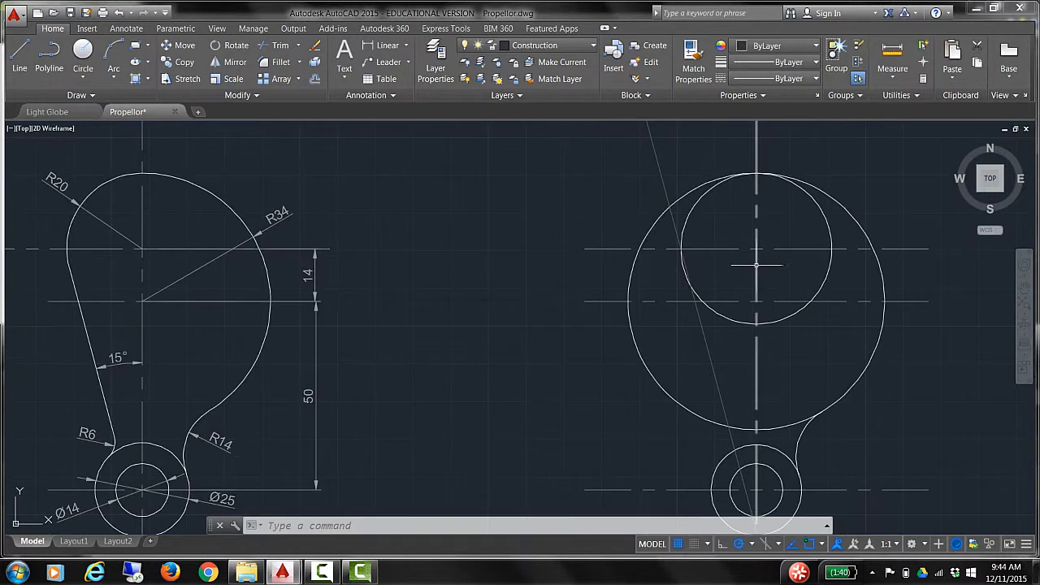
pyautogui.scroll(3, 794, 329)
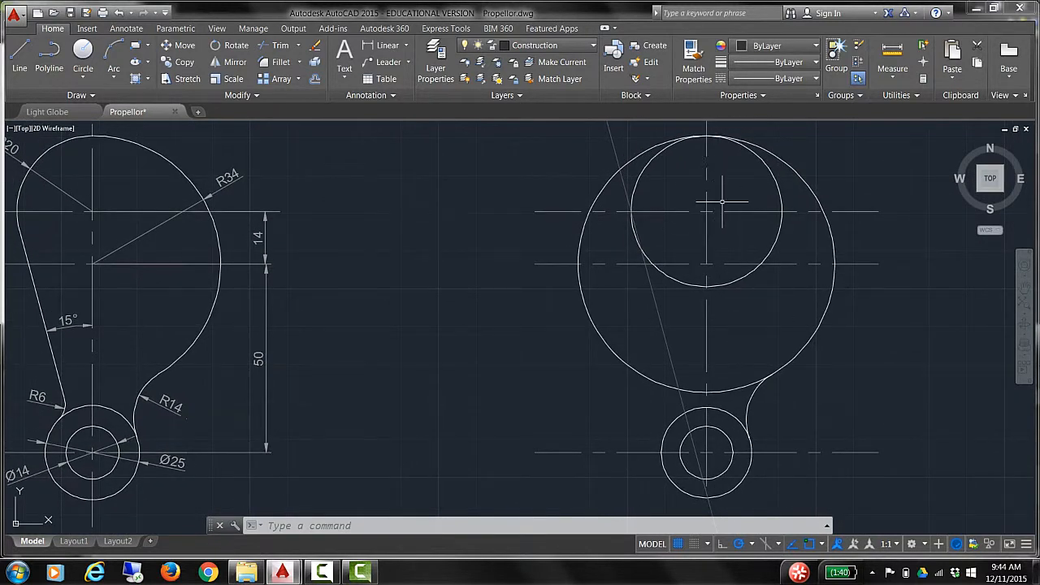
# - Draw a construction line at 195 degrees through the centre of the radius 20 circle, enabling the Center object snap for it
pyautogui.scroll(-2, 717, 208)
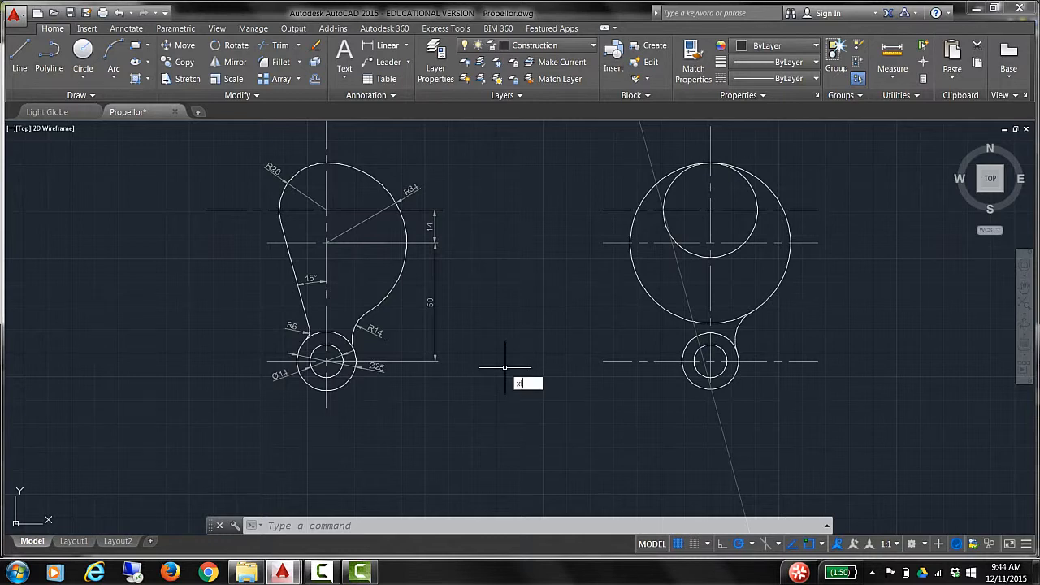
pyautogui.write('l')
pyautogui.press('Return')
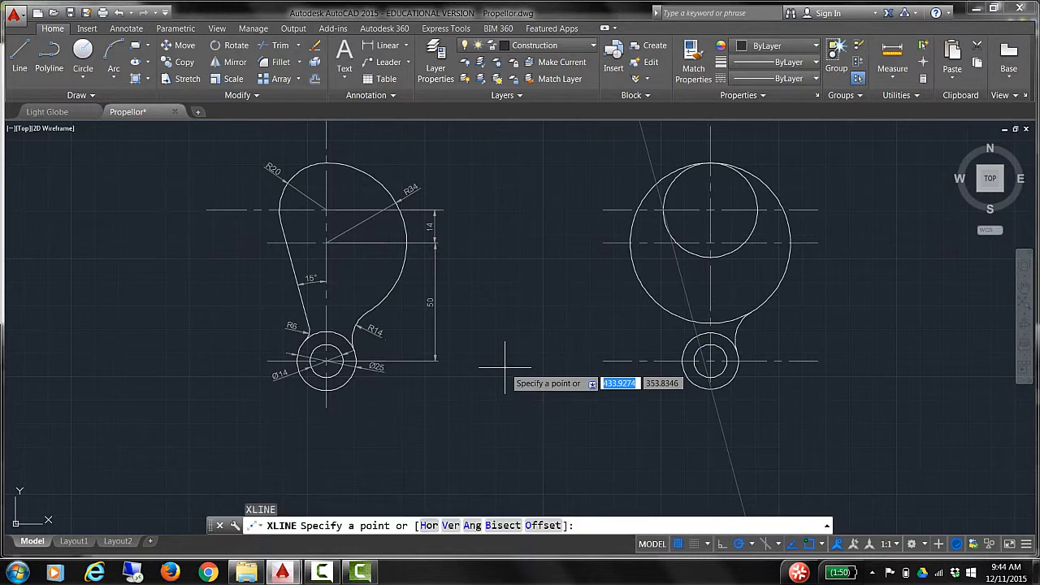
pyautogui.write('a')
pyautogui.press('Return')
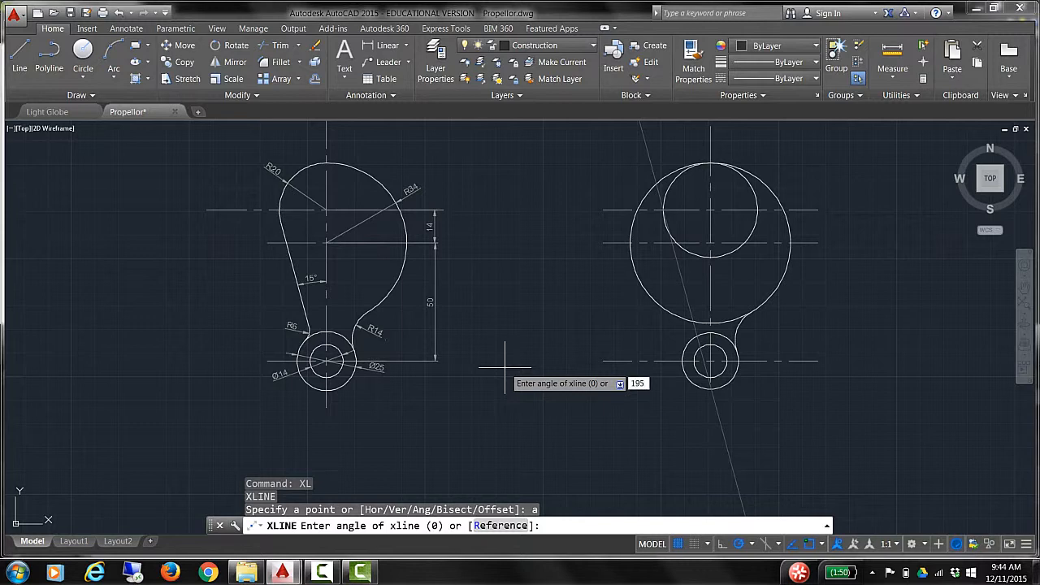
pyautogui.press('Return')
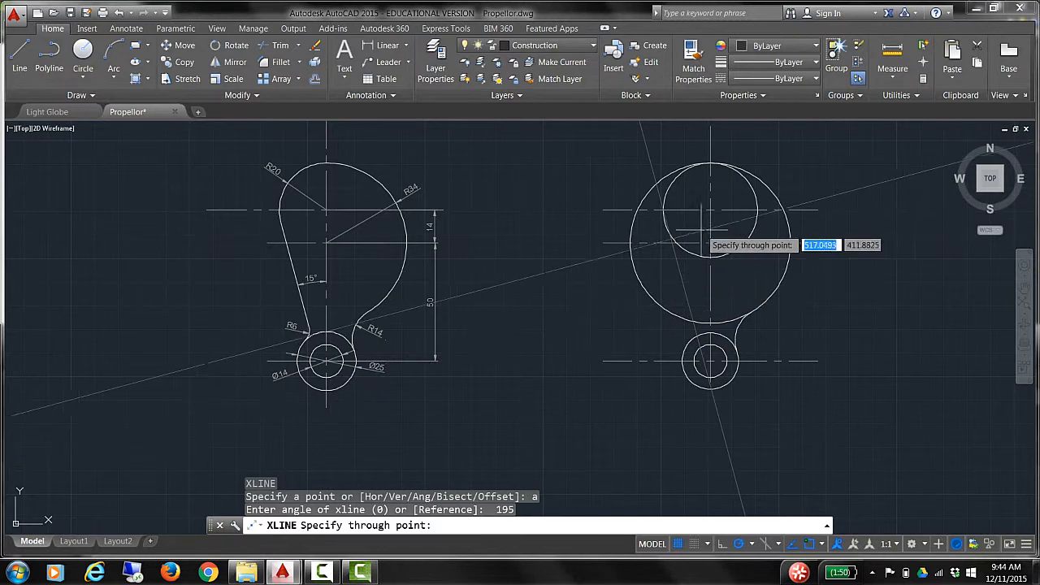
pyautogui.click(824, 544)
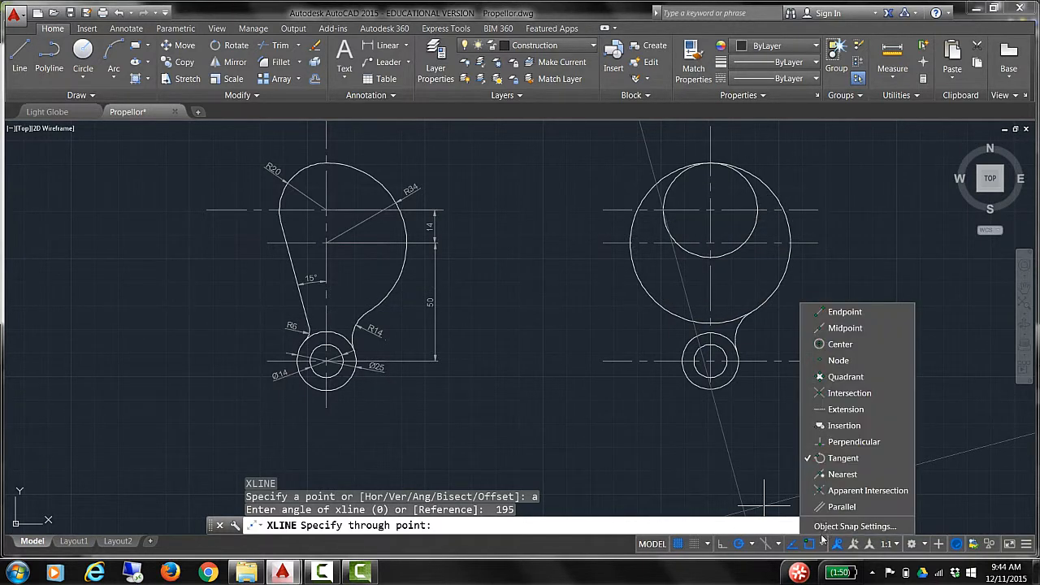
pyautogui.click(811, 329)
pyautogui.click(807, 345)
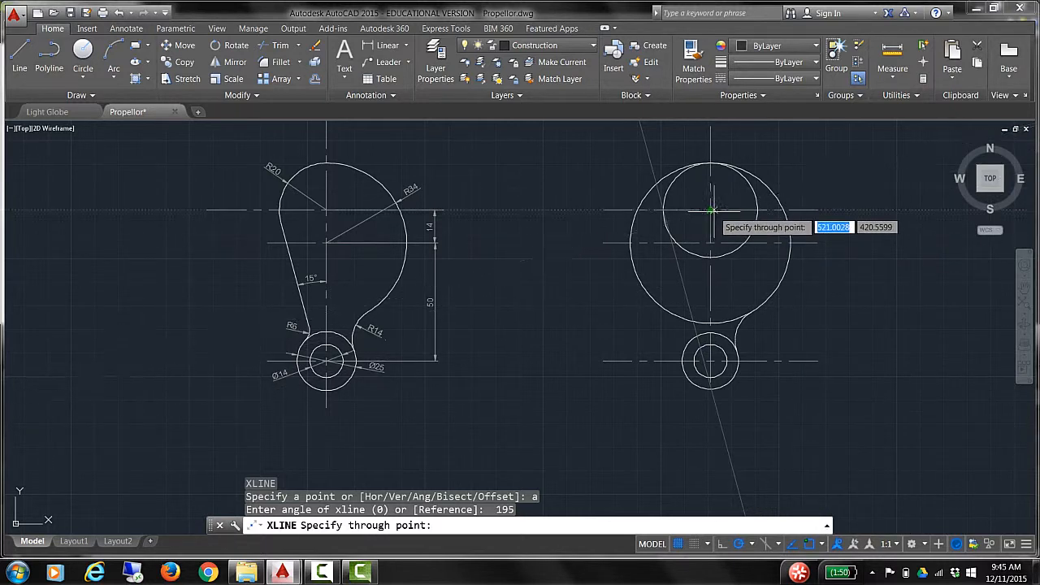
pyautogui.click(711, 213)
pyautogui.press('Return')
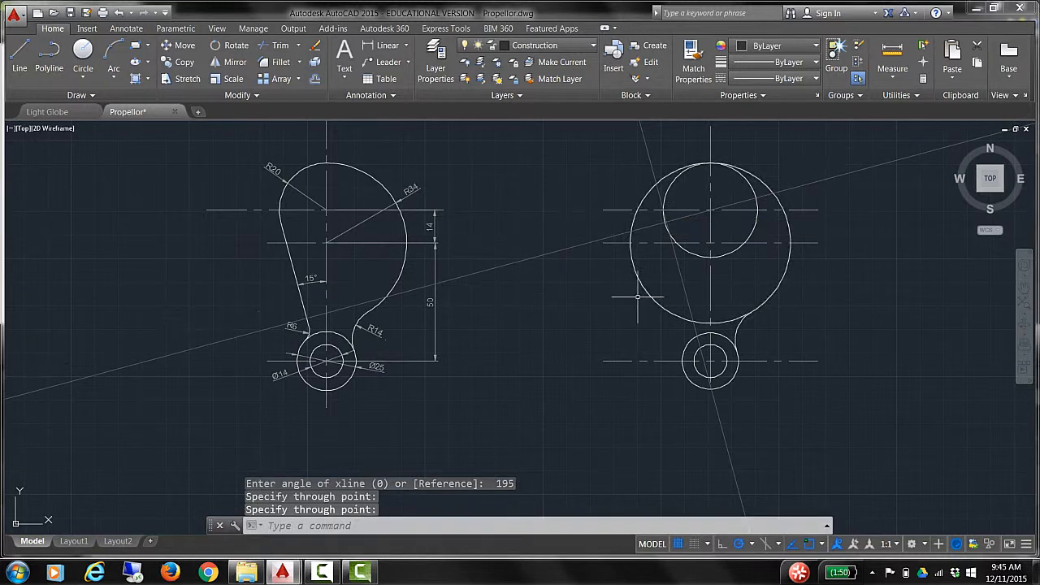
# - Check where the 105-degree construction line meets the radius 20 circle and delete that line
pyautogui.scroll(5, 677, 217)
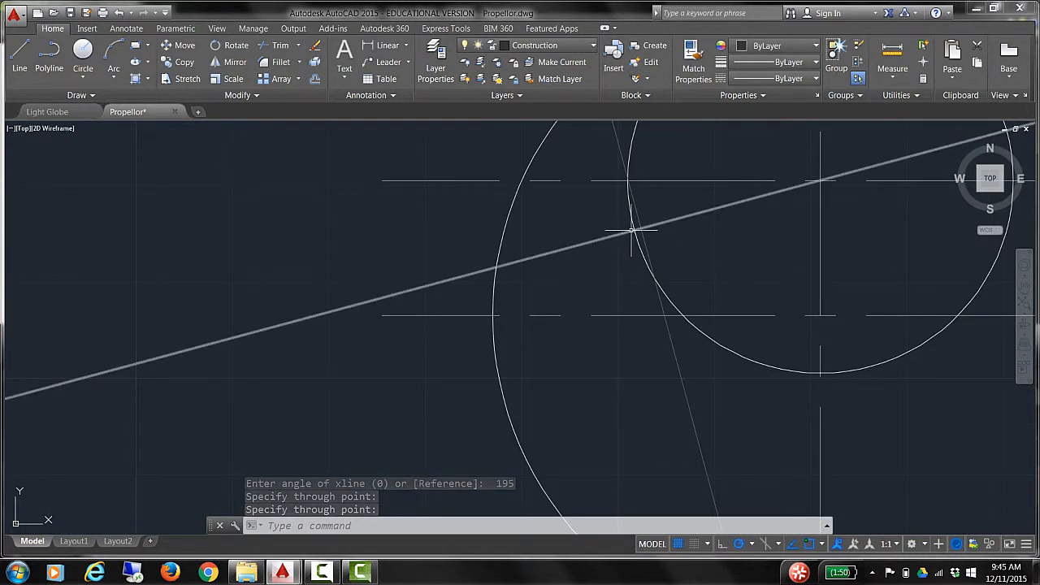
pyautogui.scroll(-5, 713, 344)
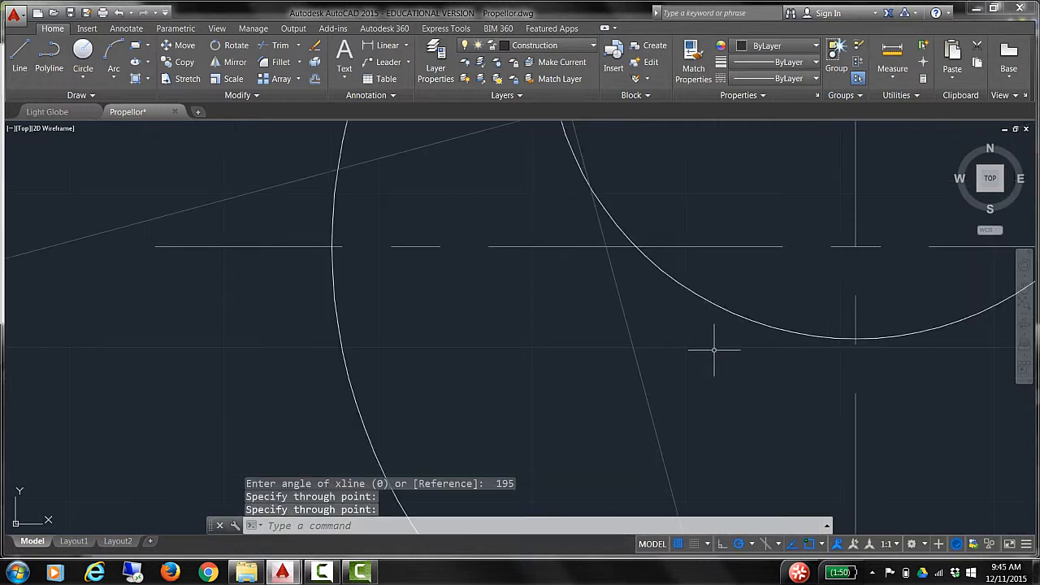
pyautogui.scroll(2, 810, 347)
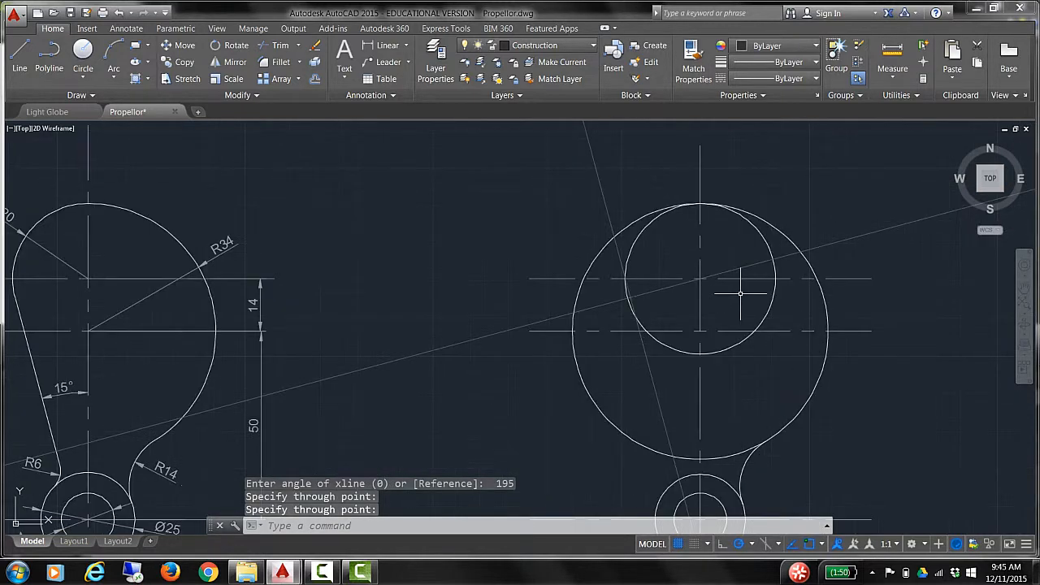
pyautogui.press('Return')
pyautogui.click(665, 416)
pyautogui.press('Delete')
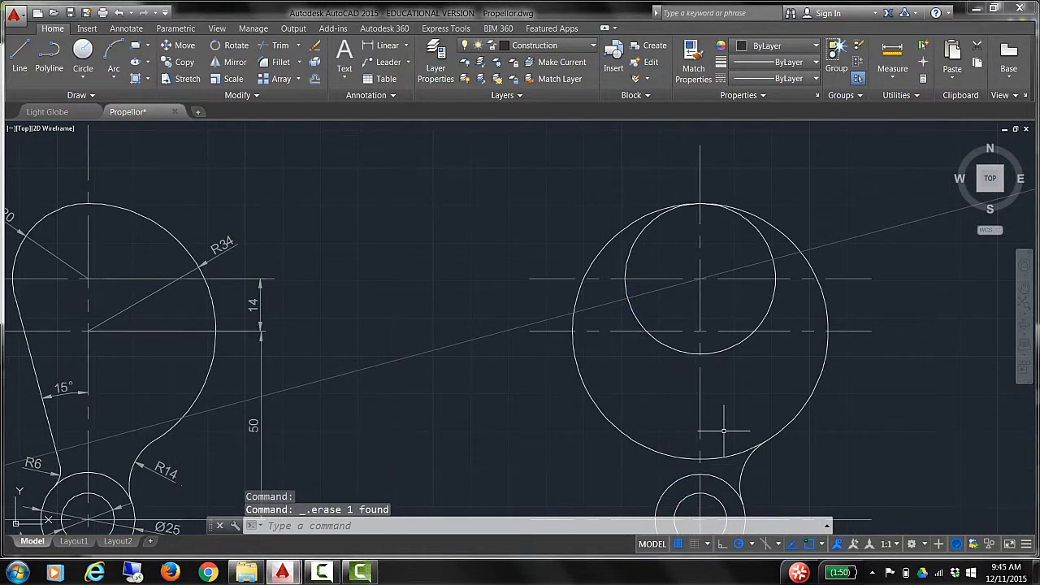
# - Draw a construction line at 105 degrees through the point where the 195-degree line crosses the left side of the radius 20 circle
pyautogui.press('Return')
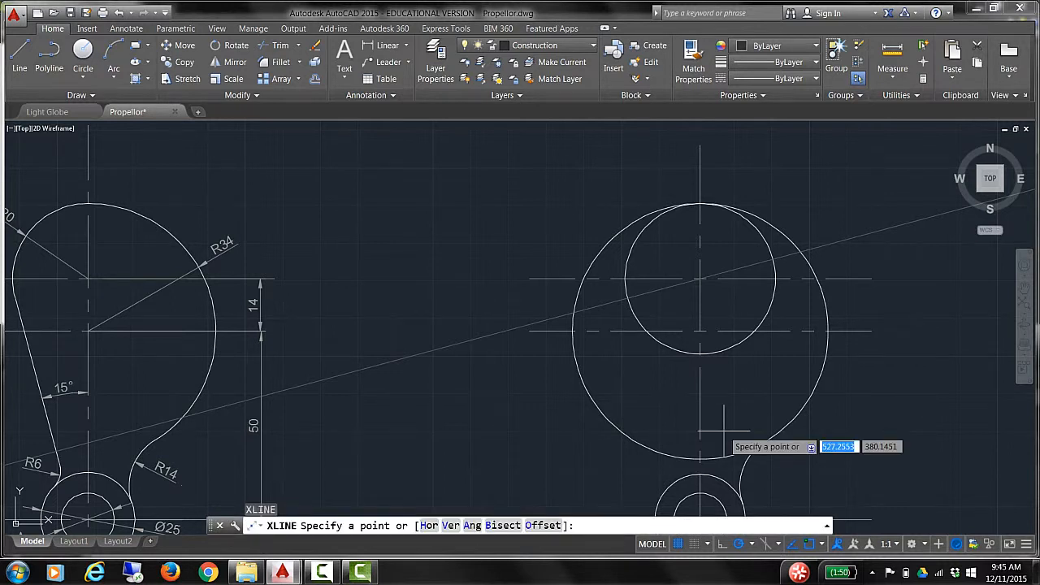
pyautogui.write('a')
pyautogui.press('Return')
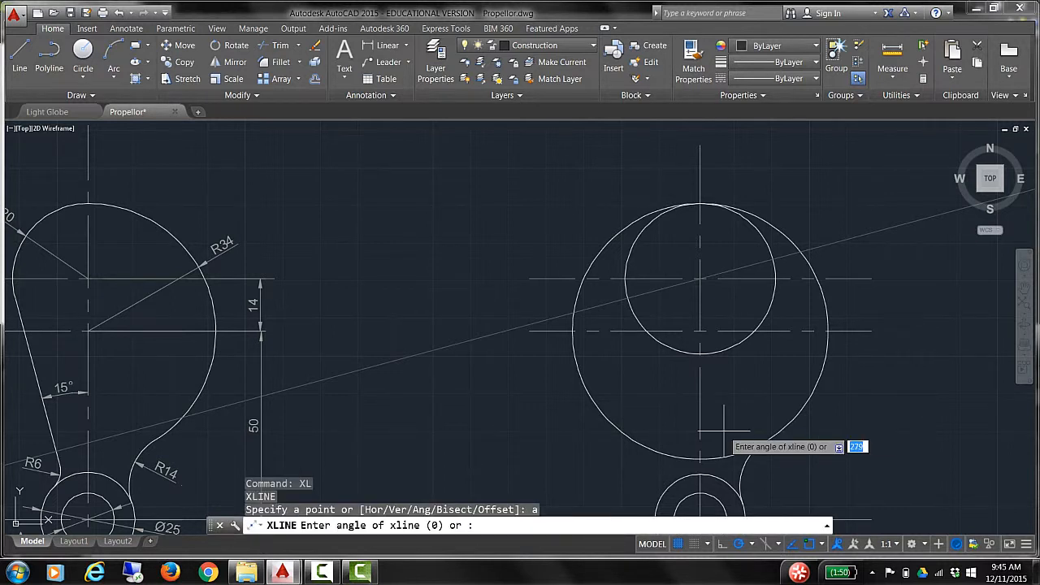
pyautogui.write('105')
pyautogui.press('Return')
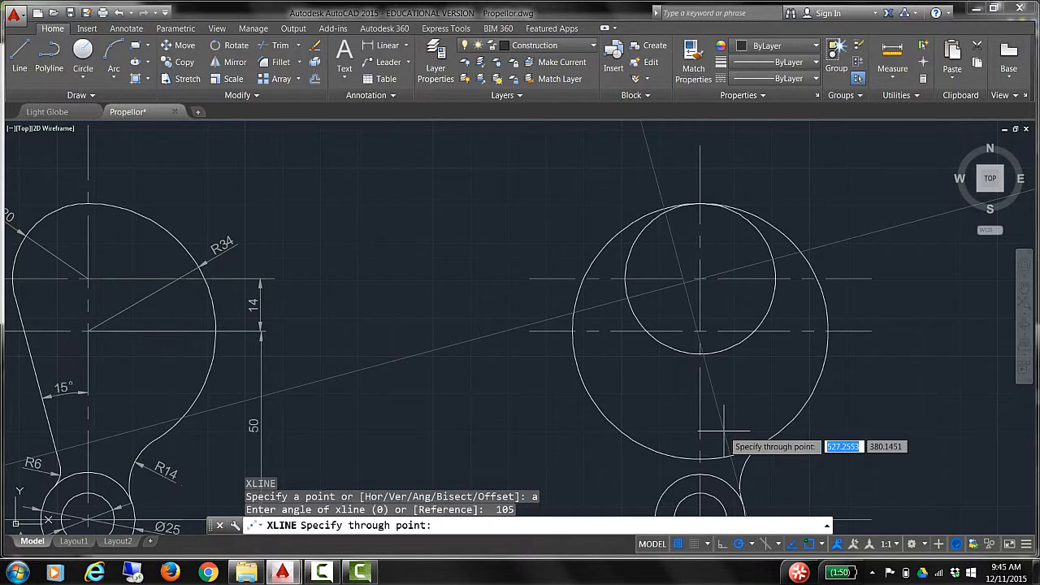
pyautogui.click(625, 299)
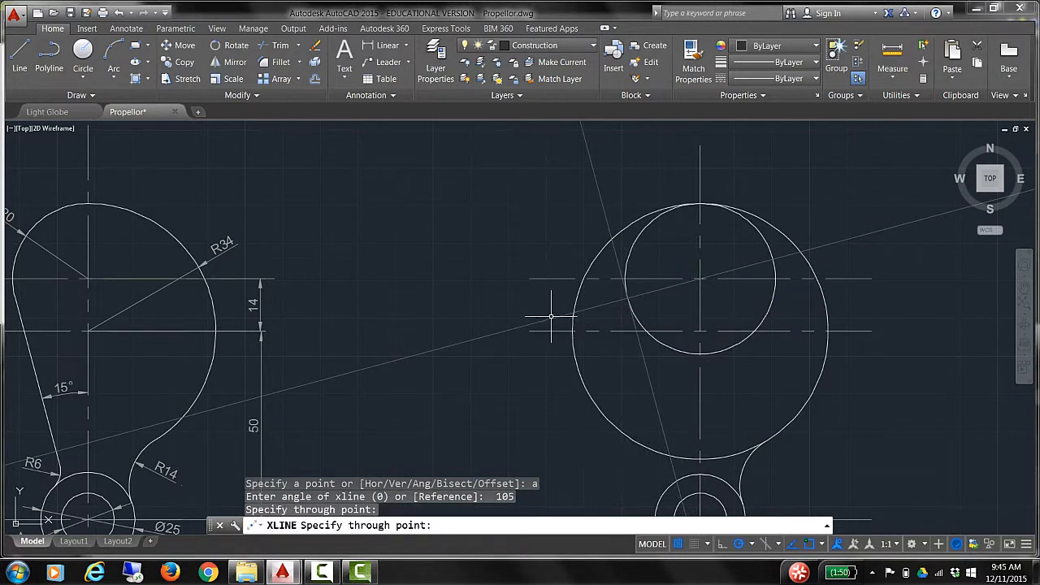
pyautogui.press('Return')
pyautogui.moveTo(822, 372)
pyautogui.mouseDown(button='middle')
pyautogui.moveTo(759, 198)
pyautogui.moveTo(709, 318)
pyautogui.mouseUp(button='middle')
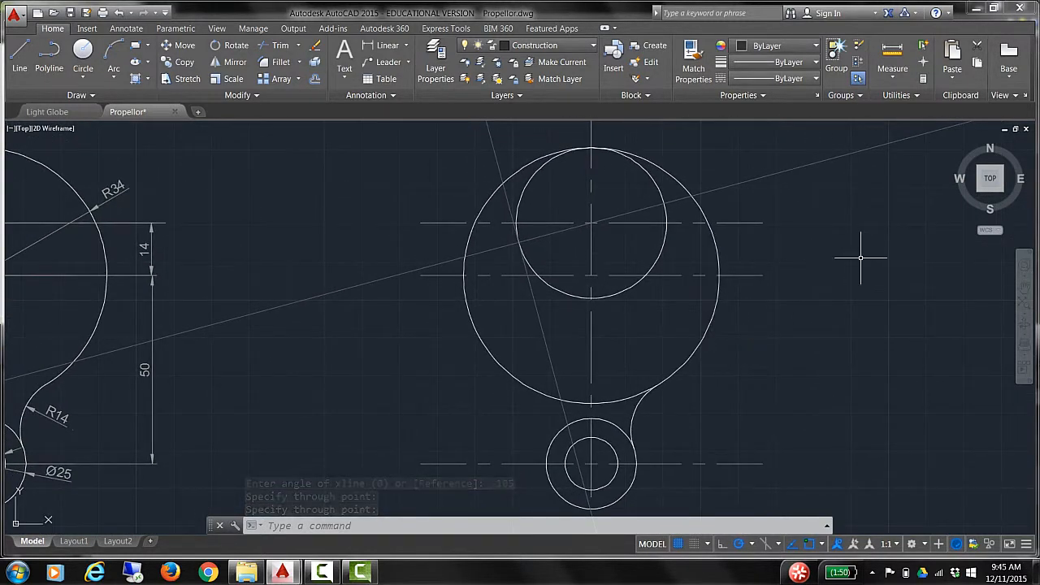
# - Move the 105-degree construction line onto layer 0
pyautogui.click(547, 348)
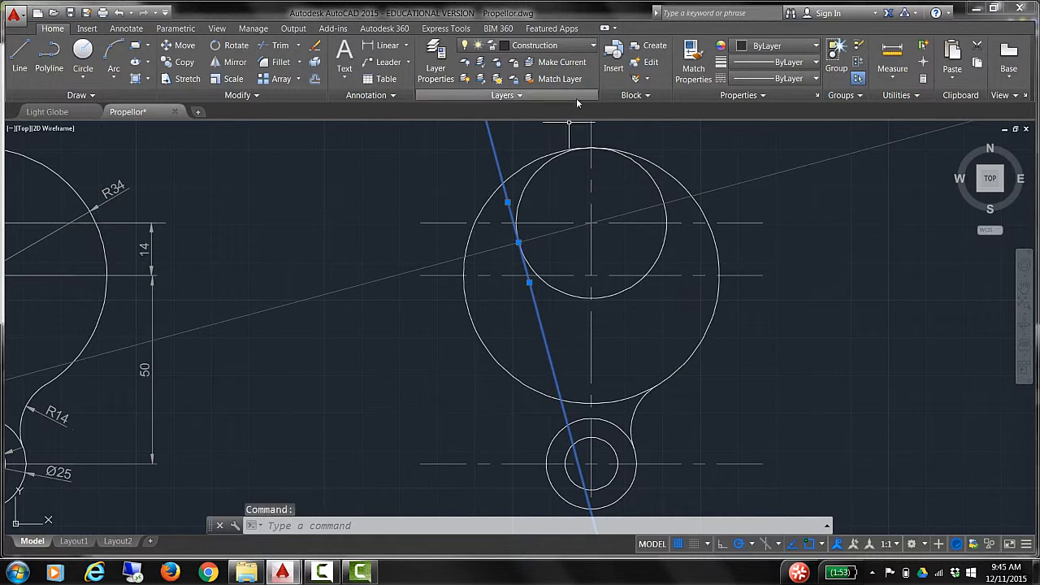
pyautogui.click(593, 48)
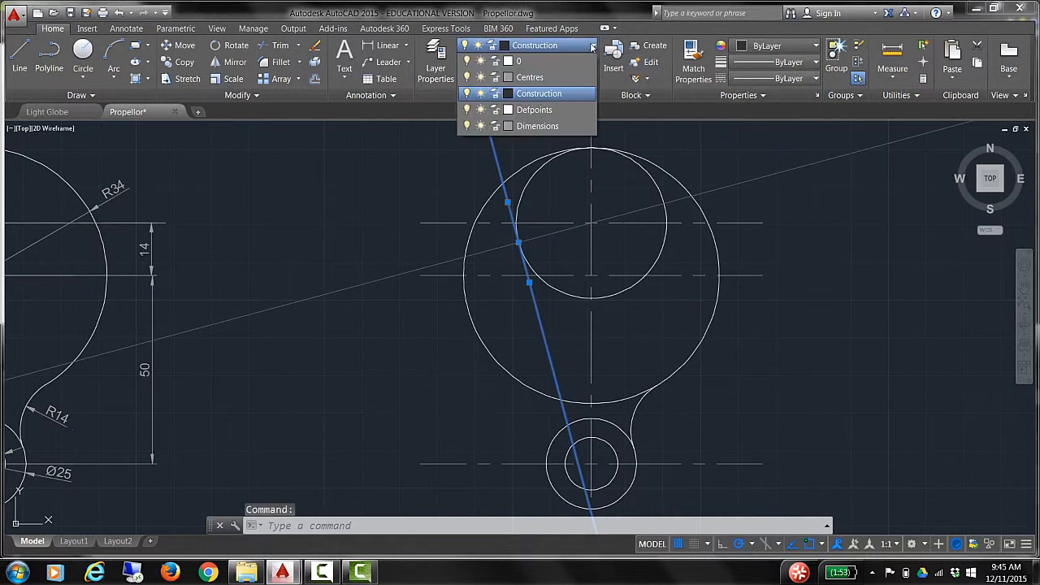
pyautogui.click(560, 61)
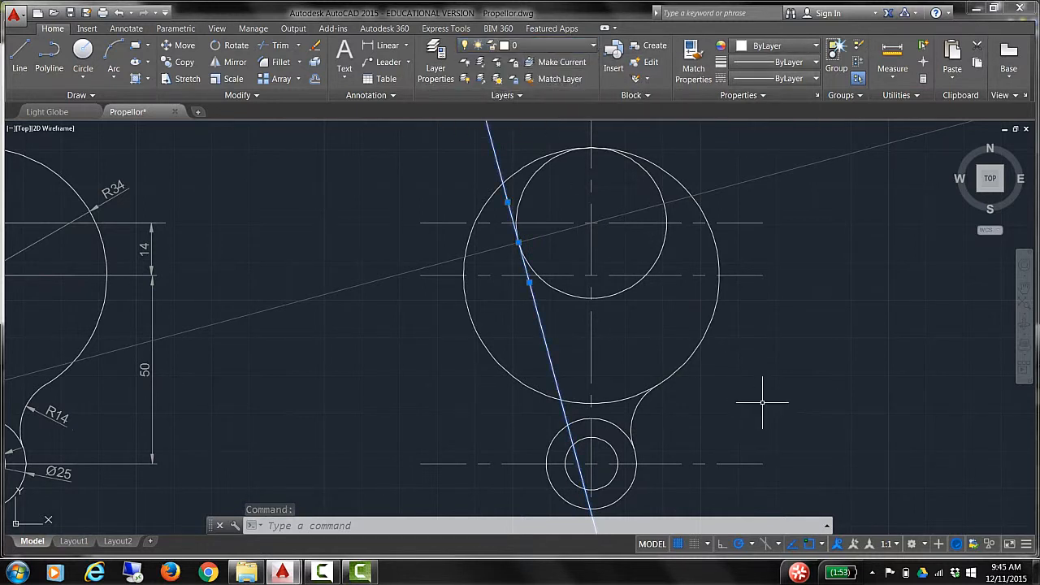
pyautogui.press('Escape')
pyautogui.press('Escape')
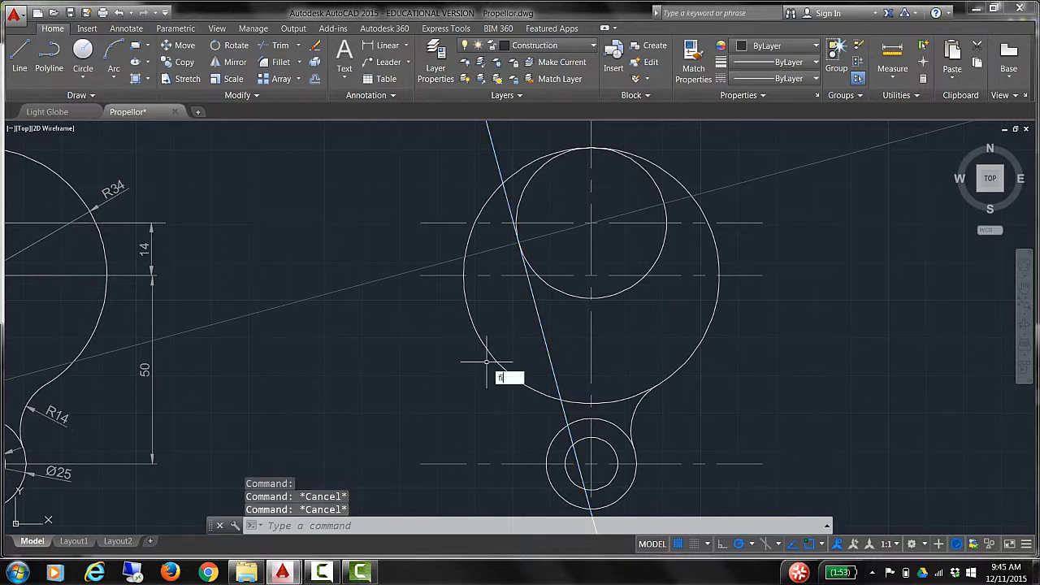
# - Fillet the outer hub circle and the angled tangent line with a radius of 6
pyautogui.press('Return')
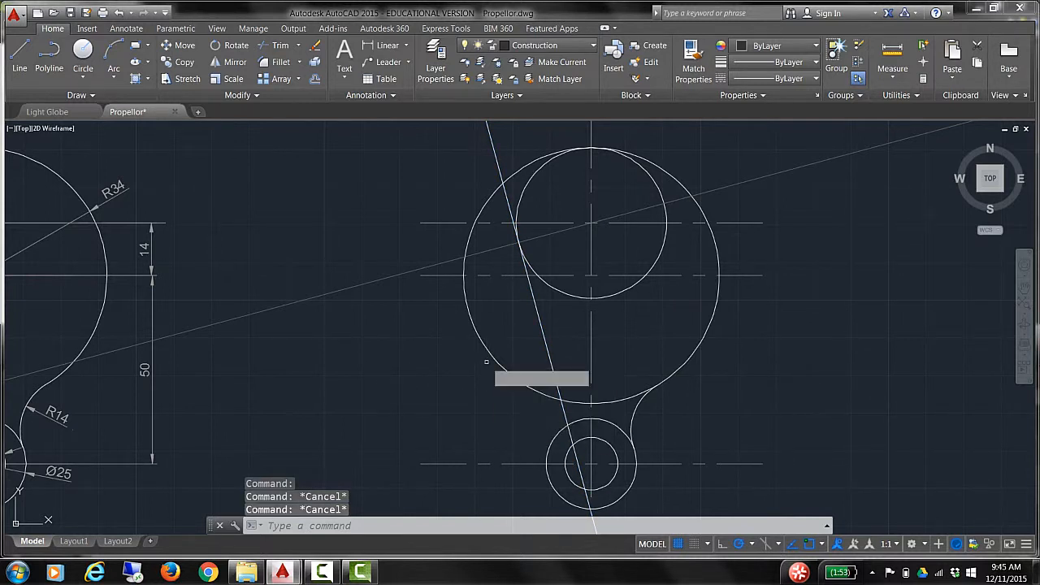
pyautogui.write('r')
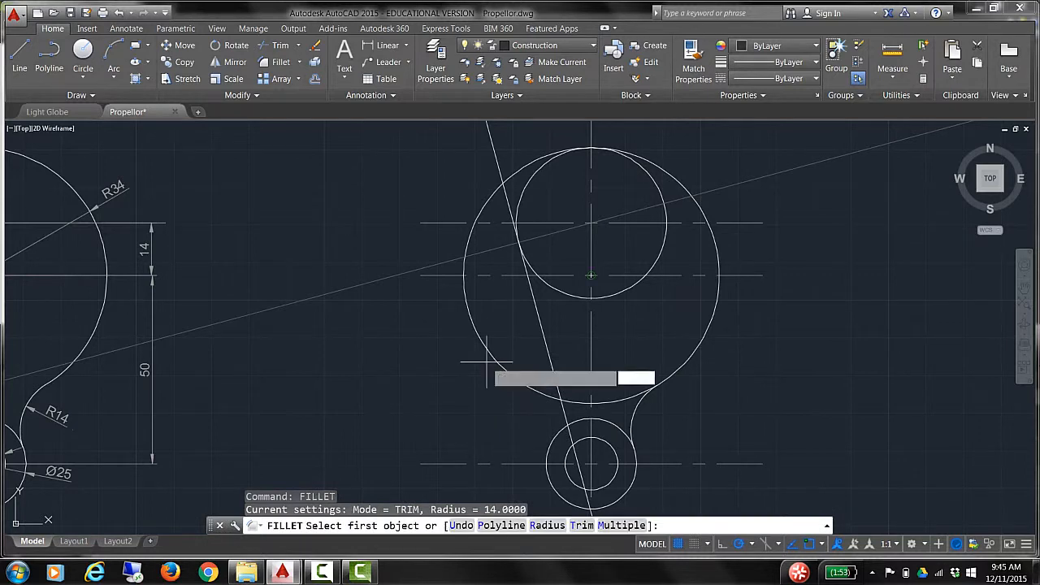
pyautogui.press('Return')
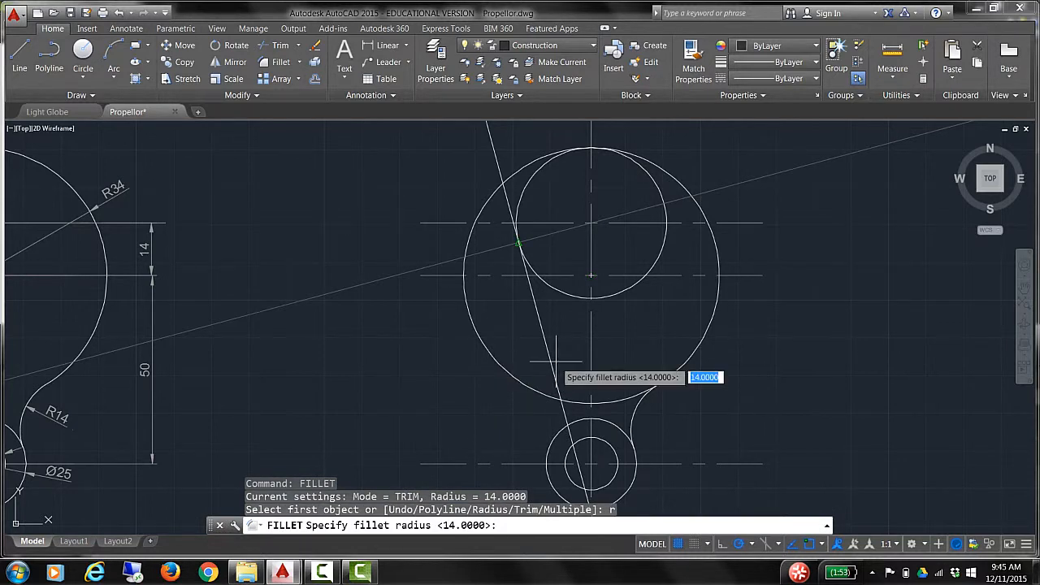
pyautogui.moveTo(349, 400); pyautogui.dragTo(418, 393, button='middle')
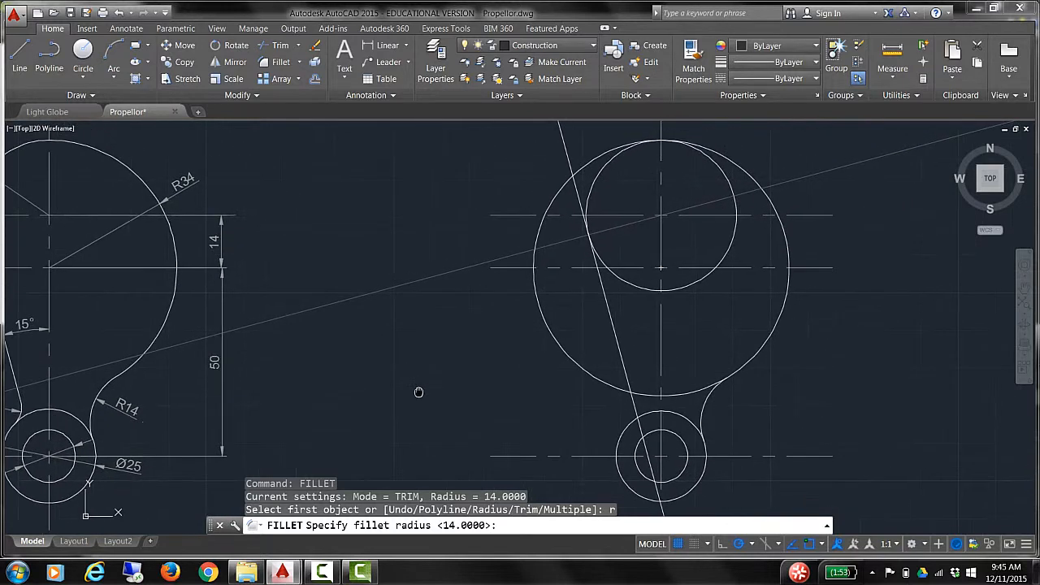
pyautogui.write('6')
pyautogui.press('Return')
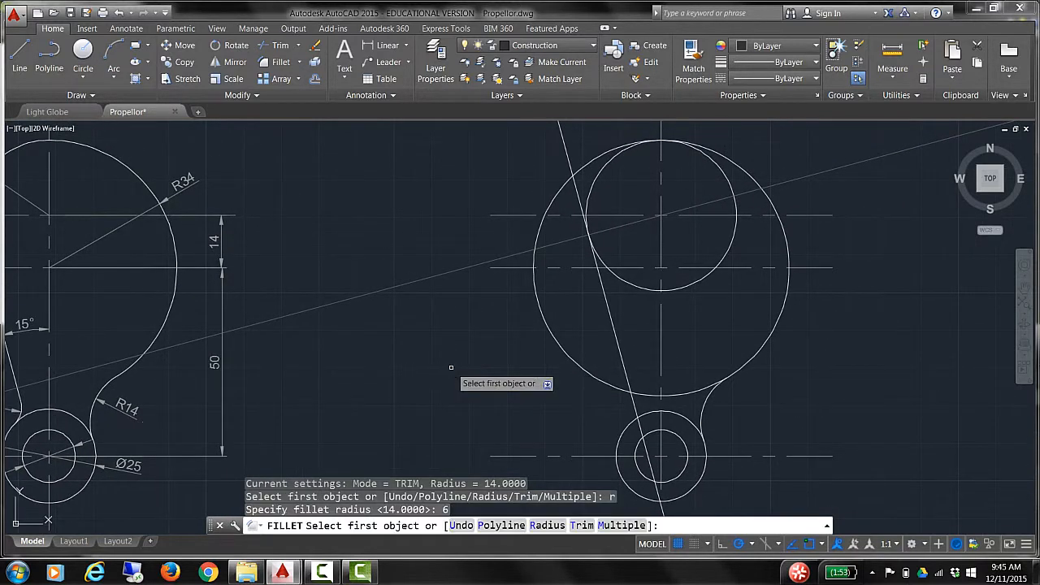
pyautogui.click(624, 425)
pyautogui.click(633, 402)
pyautogui.press('Return')
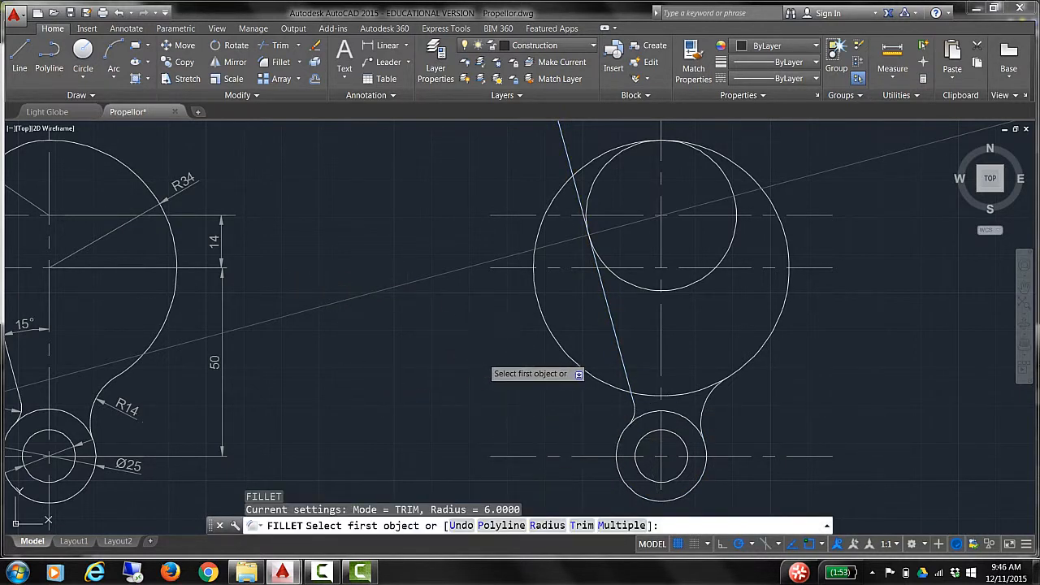
pyautogui.press('Escape')
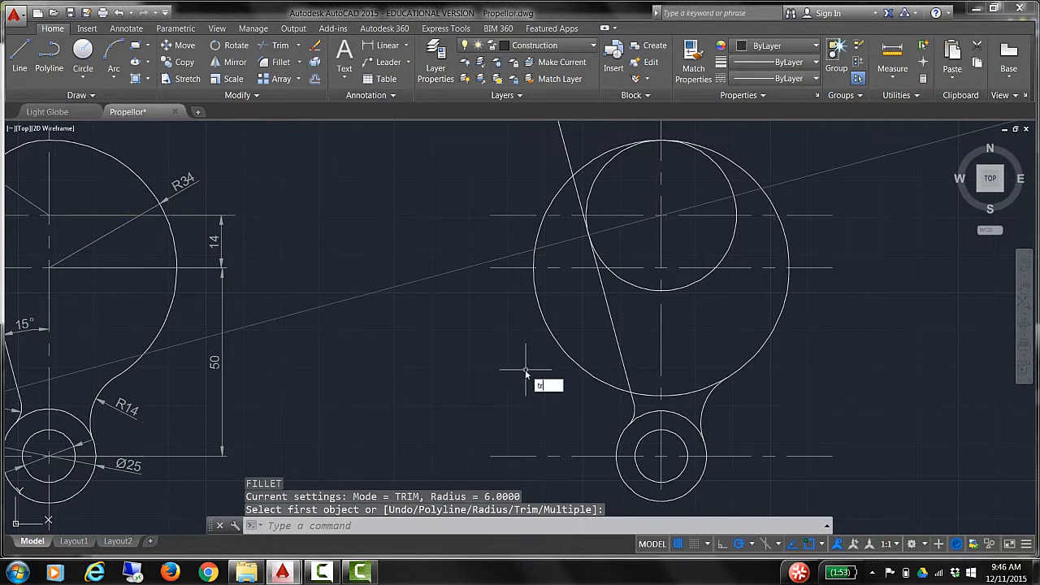
# - Trim off the angled line above its tangent point, using the radius 20 circle as the cutting edge
pyautogui.press('Return')
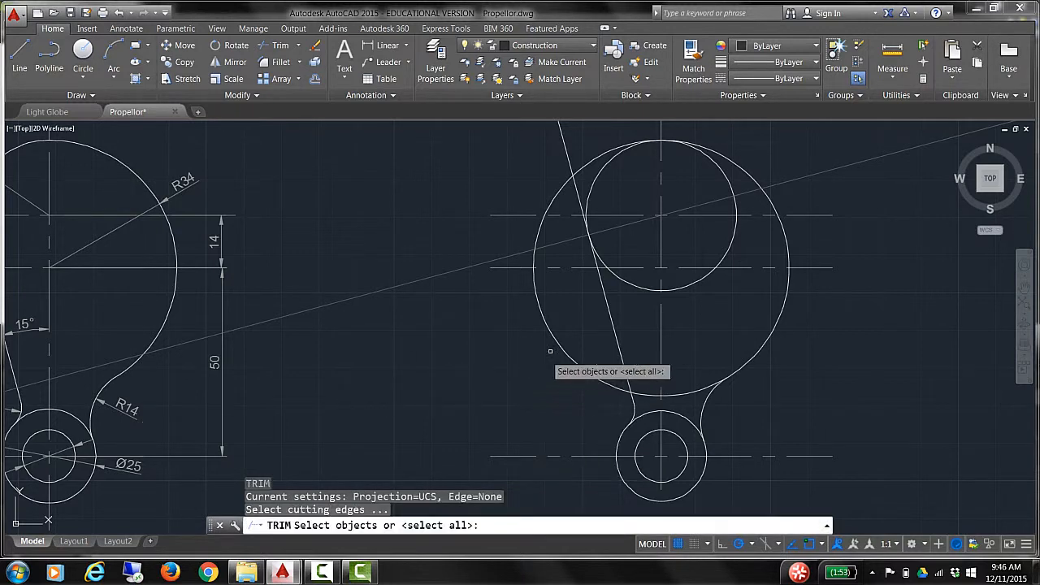
pyautogui.click(616, 279)
pyautogui.press('Return')
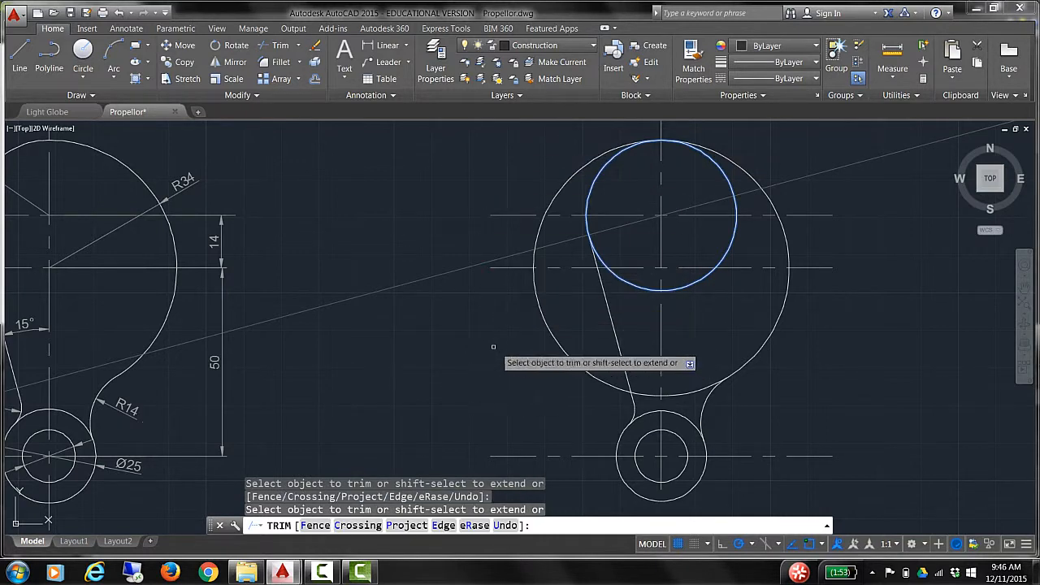
pyautogui.moveTo(745, 316); pyautogui.dragTo(648, 325, button='middle')
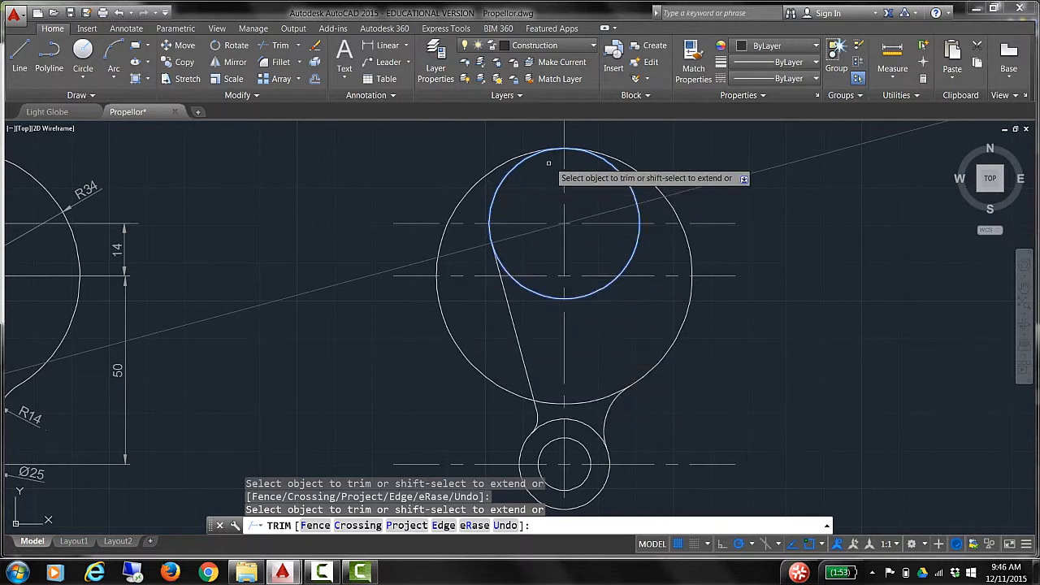
pyautogui.press('Return')
# - Trim away the left part of the radius 34 circle between the radius 20 circle and the radius 14 fillet
pyautogui.write('tr')
pyautogui.press('Return')
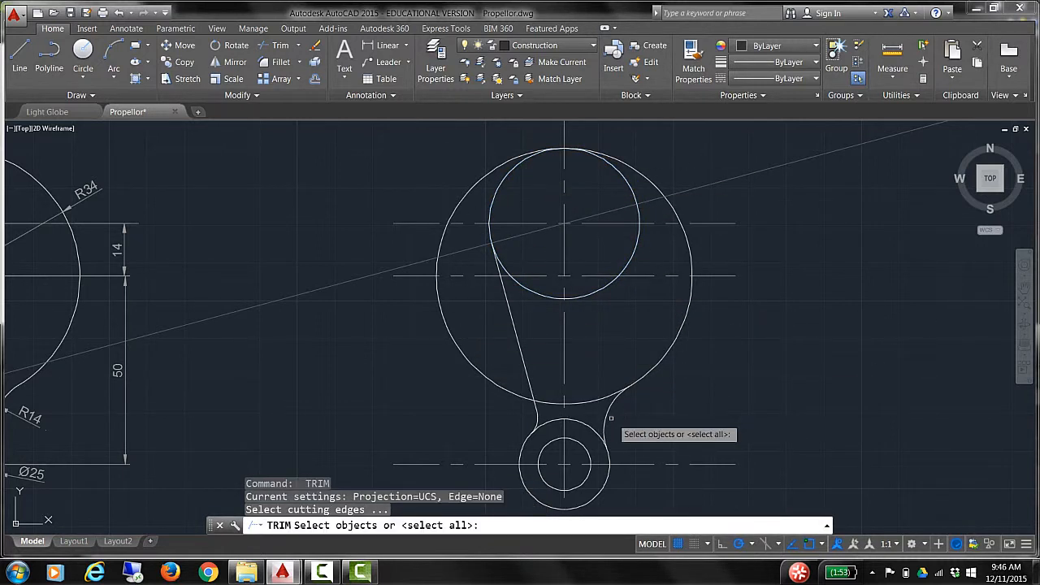
pyautogui.click(608, 421)
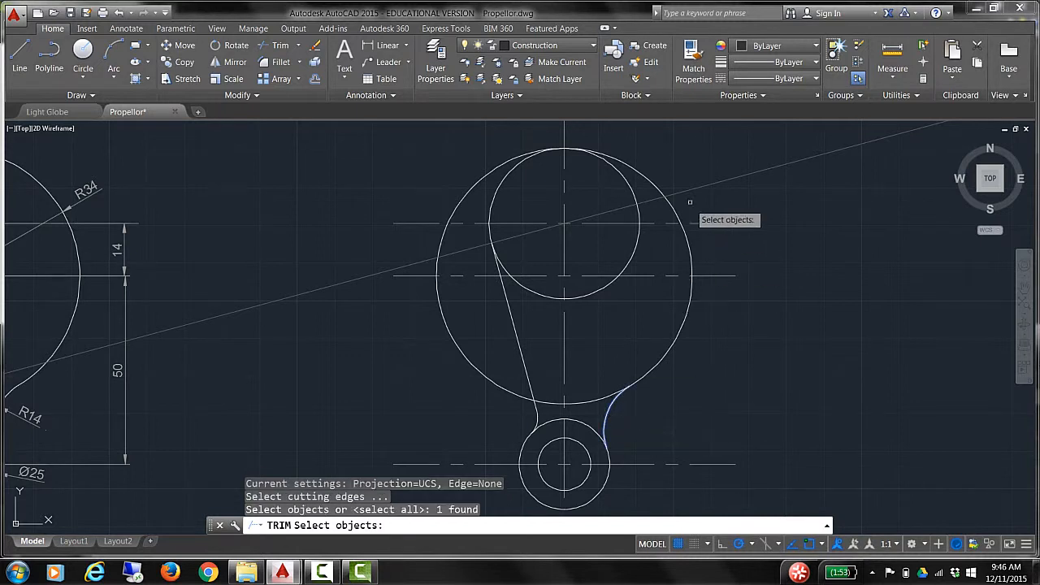
pyautogui.click(512, 170)
pyautogui.press('Return')
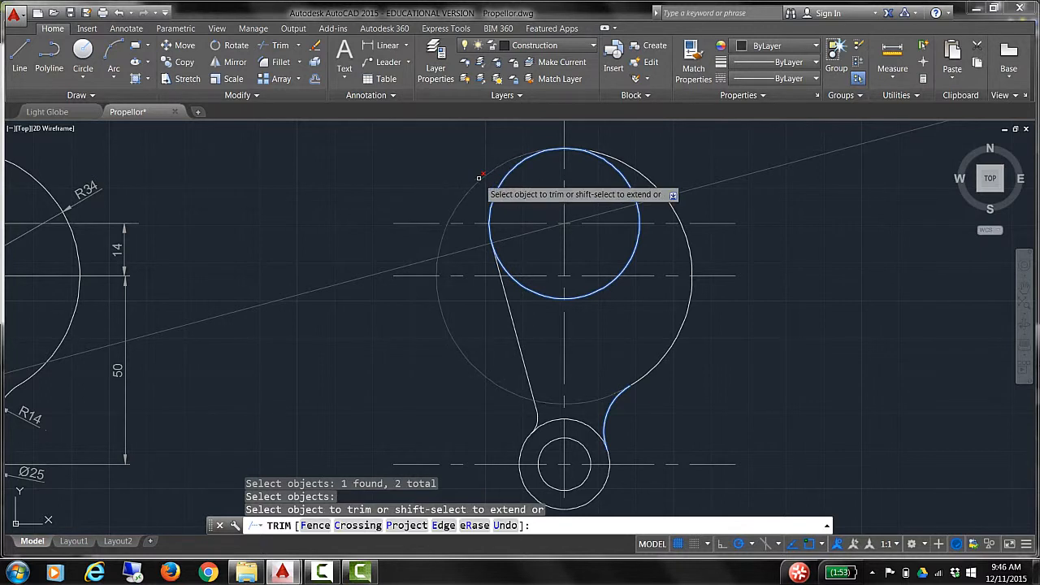
pyautogui.click(473, 179)
pyautogui.press('Return')
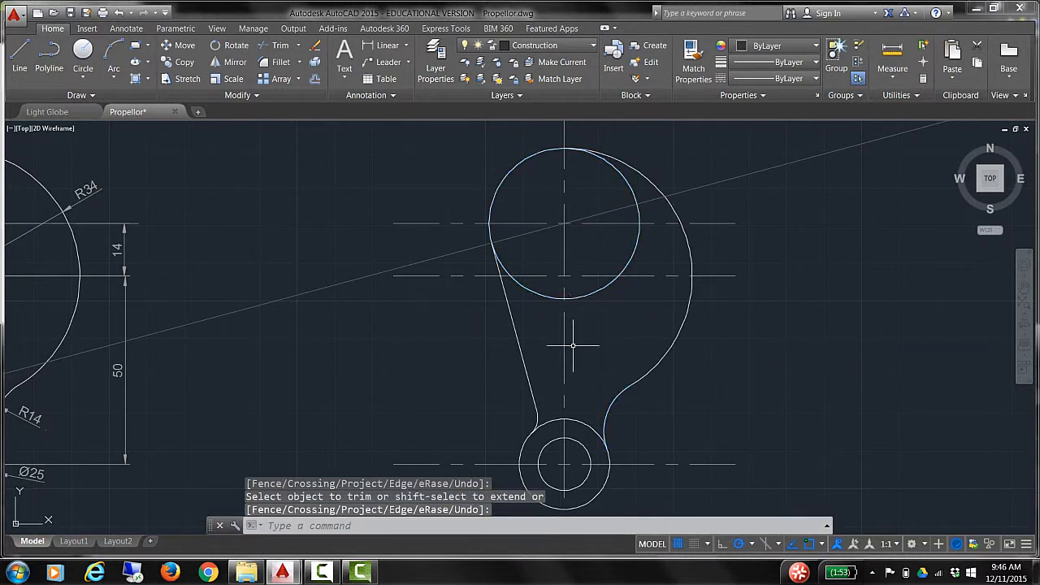
# - Trim the inner part of the radius 20 circle between the straight tangent edge and the radius 34 arc
pyautogui.press('Return')
pyautogui.click(516, 340)
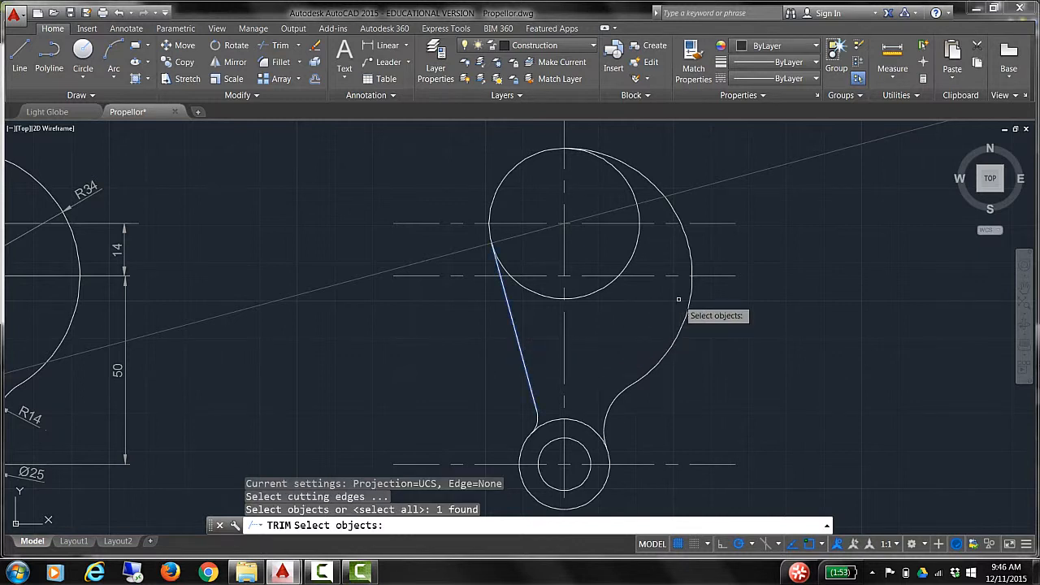
pyautogui.click(681, 241)
pyautogui.press('Return')
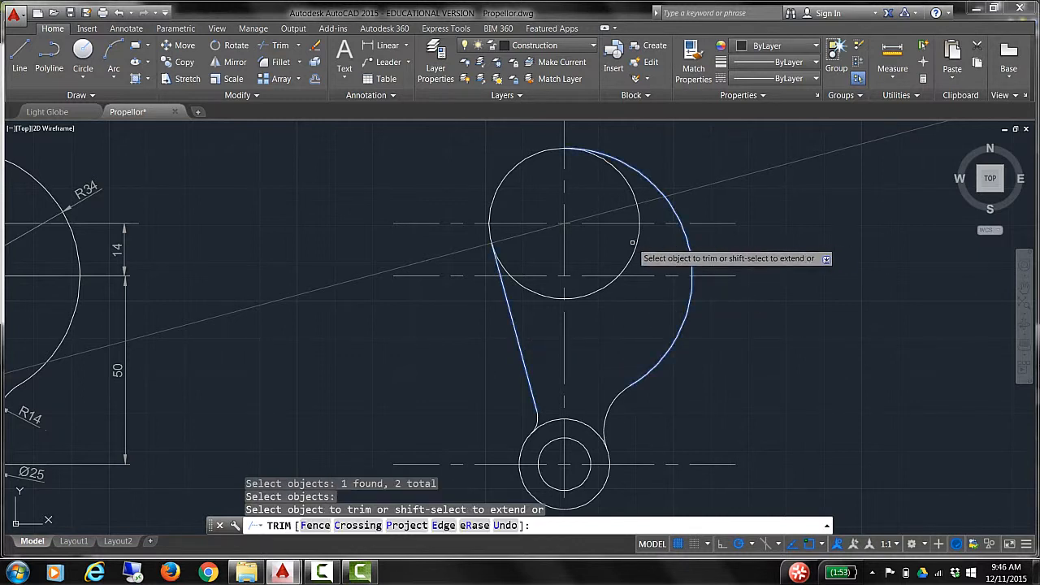
pyautogui.click(639, 237)
pyautogui.press('Return')
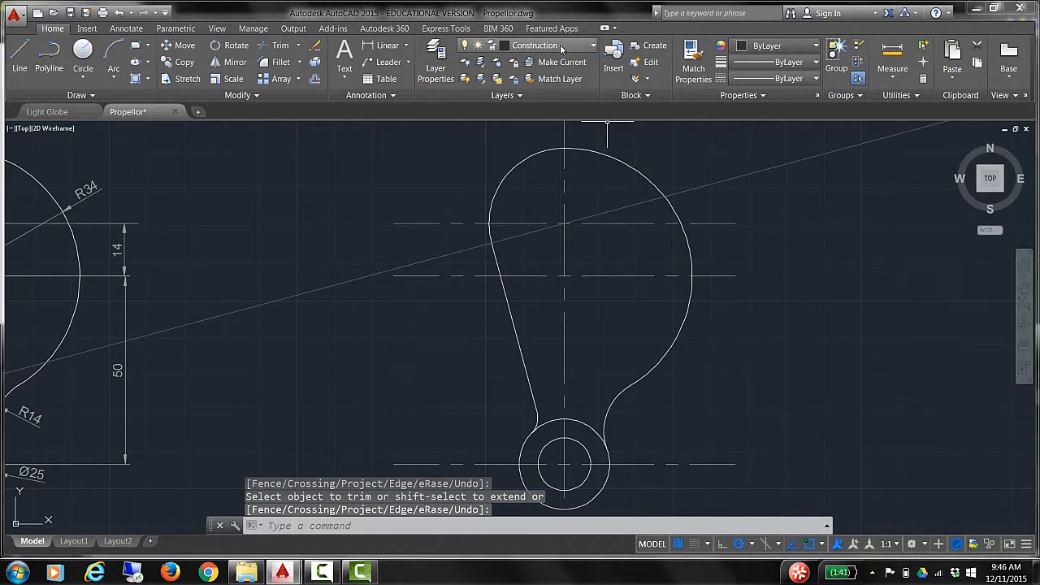
# - Turn off the Construction layer and make layer 0 current
pyautogui.click(594, 50)
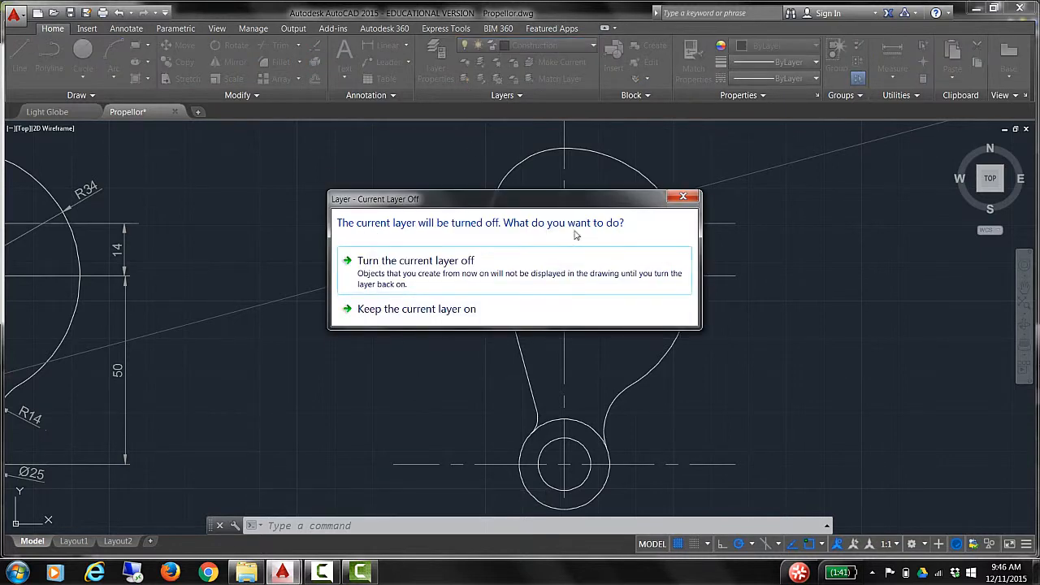
pyautogui.click(390, 266)
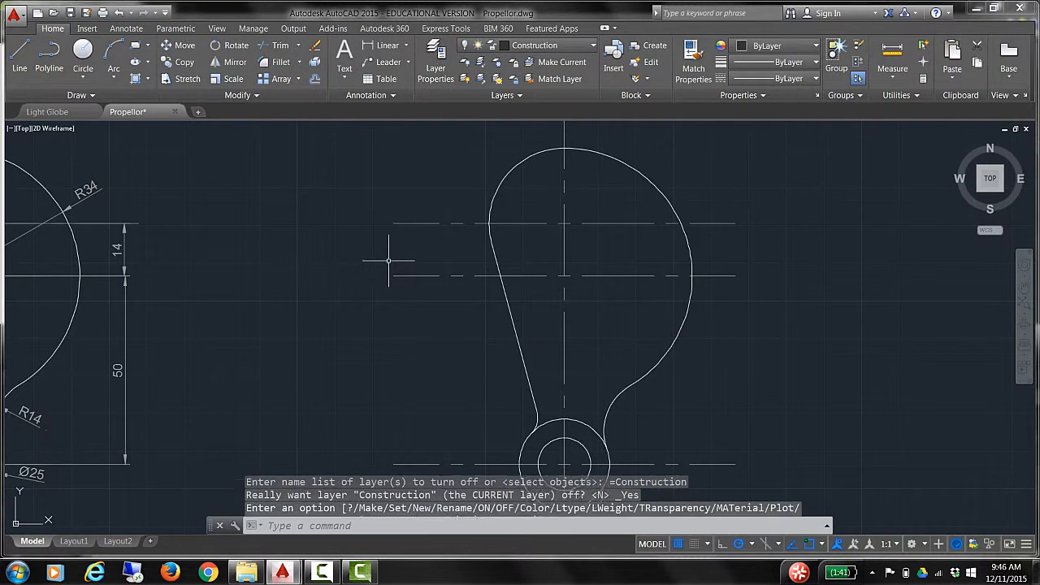
pyautogui.click(592, 47)
pyautogui.click(564, 64)
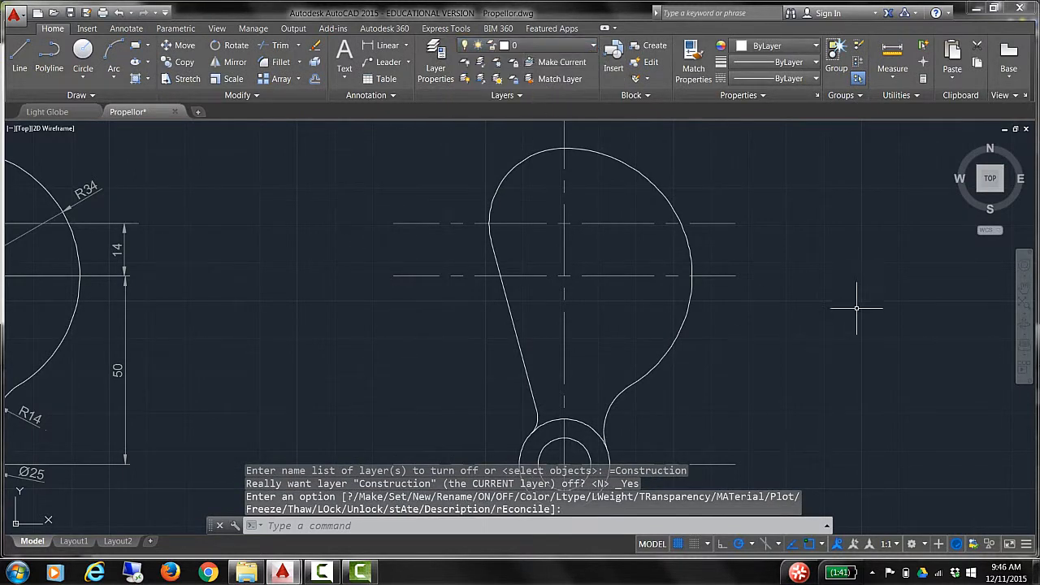
pyautogui.press('Escape')
pyautogui.press('Escape')
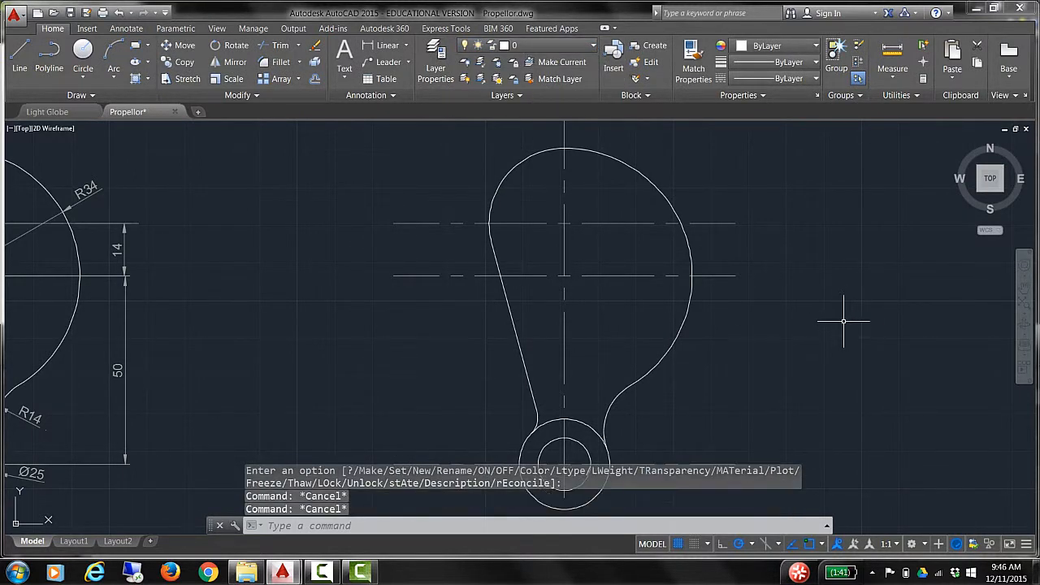
pyautogui.press('Escape')
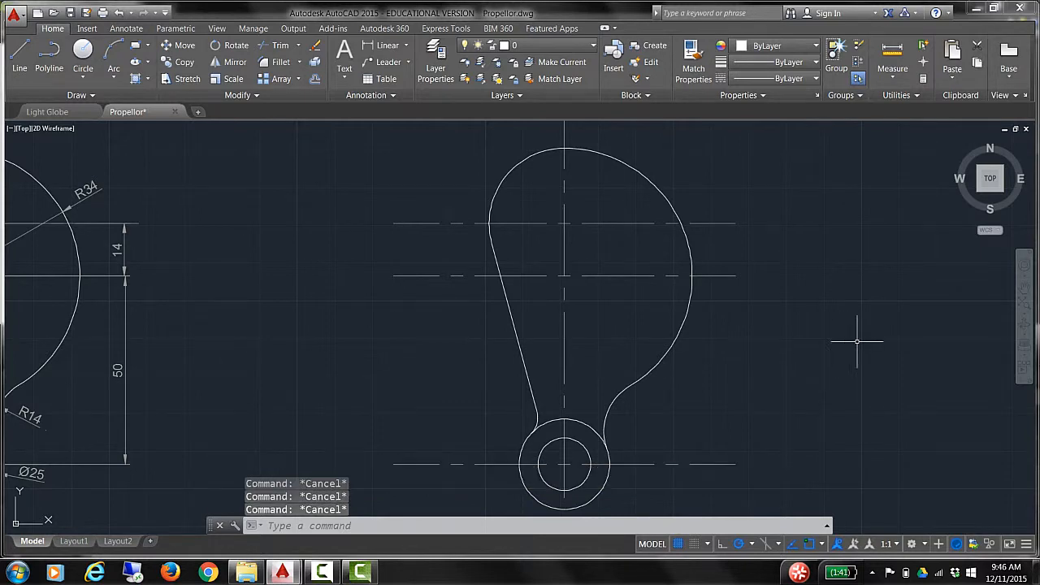
# - Compare the redrawn blade profile with the dimensioned original and look over the available dimension types
pyautogui.scroll(3, 850, 339)
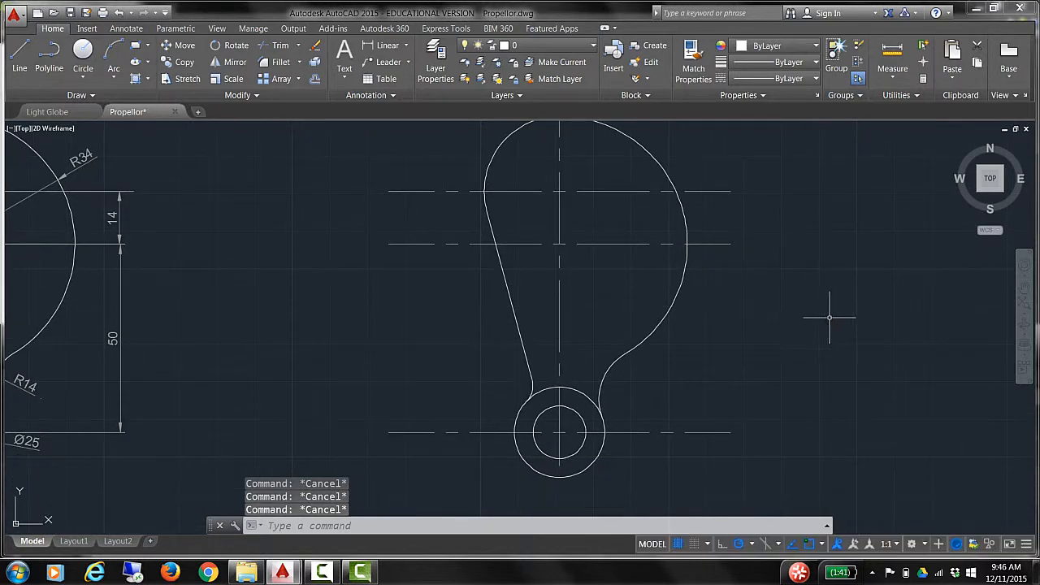
pyautogui.scroll(-4, 776, 305)
pyautogui.scroll(2, 732, 286)
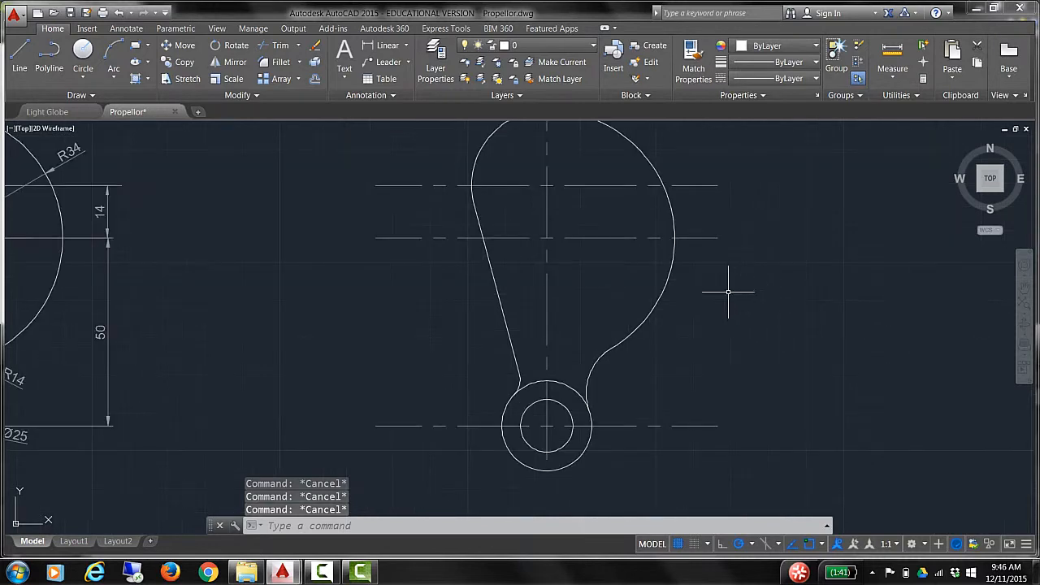
pyautogui.scroll(-2, 733, 278)
pyautogui.scroll(2, 727, 286)
pyautogui.scroll(-2, 704, 293)
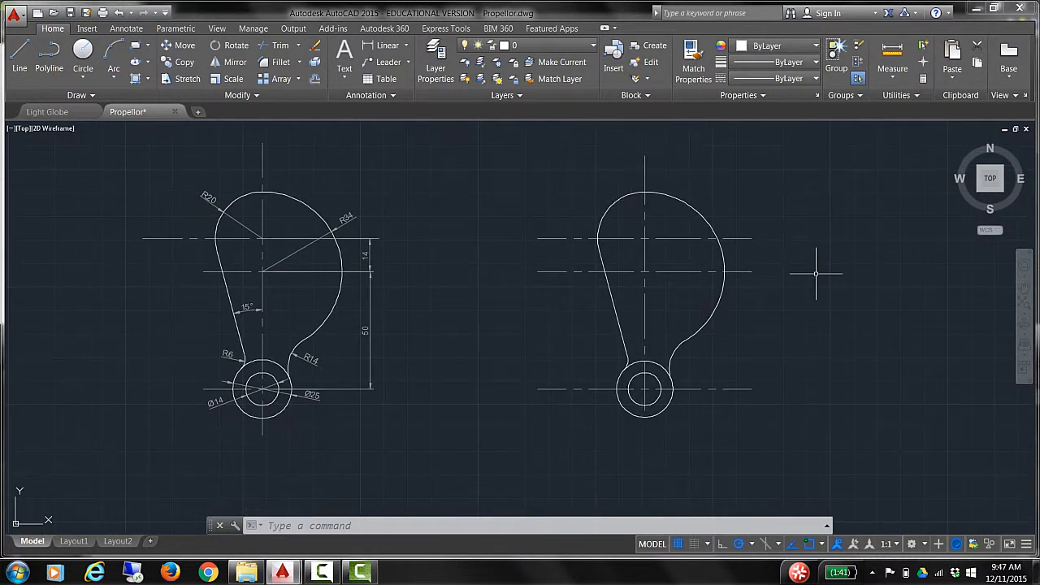
pyautogui.moveTo(801, 262); pyautogui.dragTo(764, 281, button='middle')
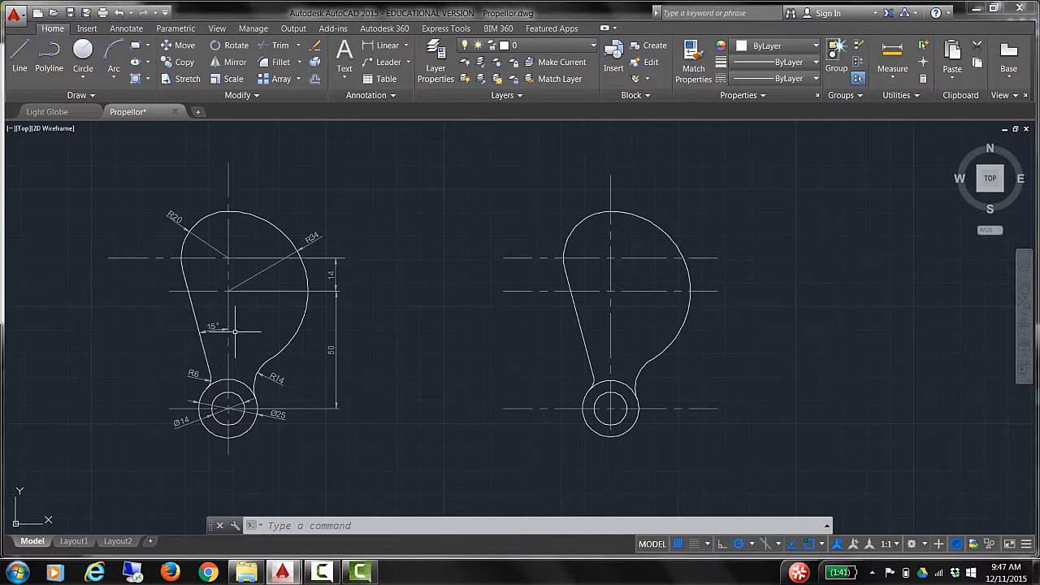
pyautogui.click(408, 46)
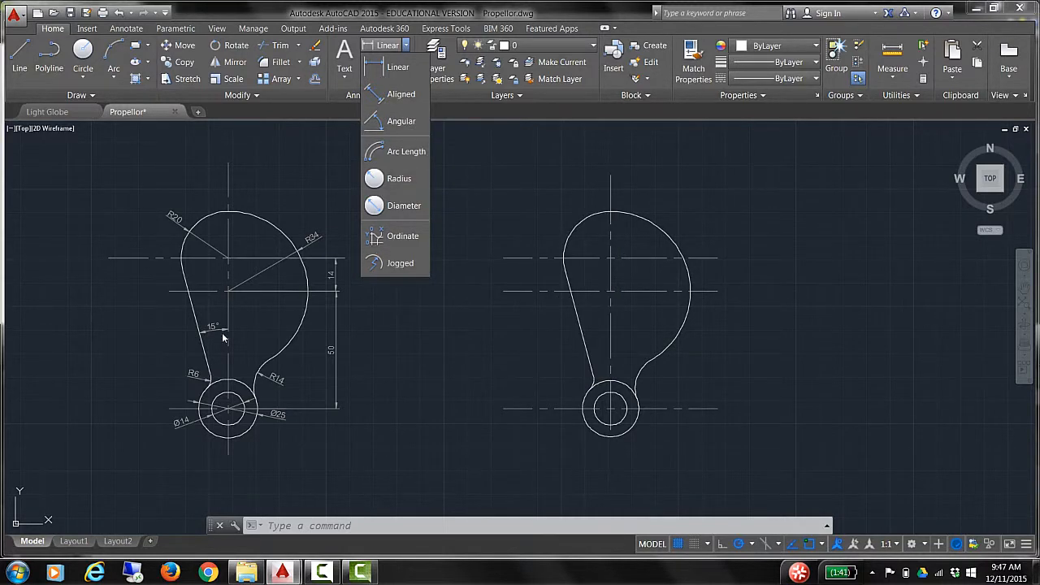
pyautogui.click(772, 209)
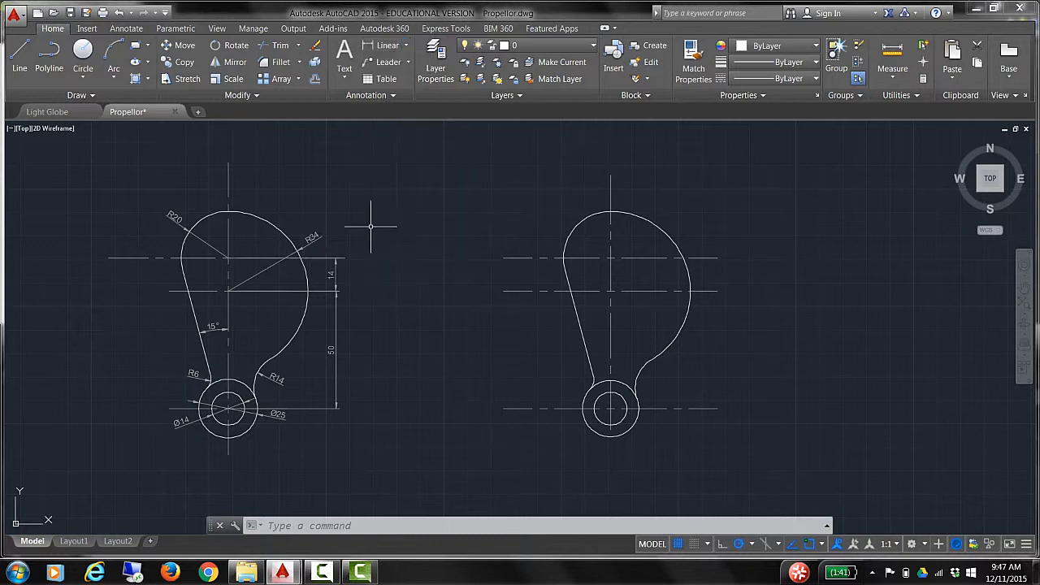